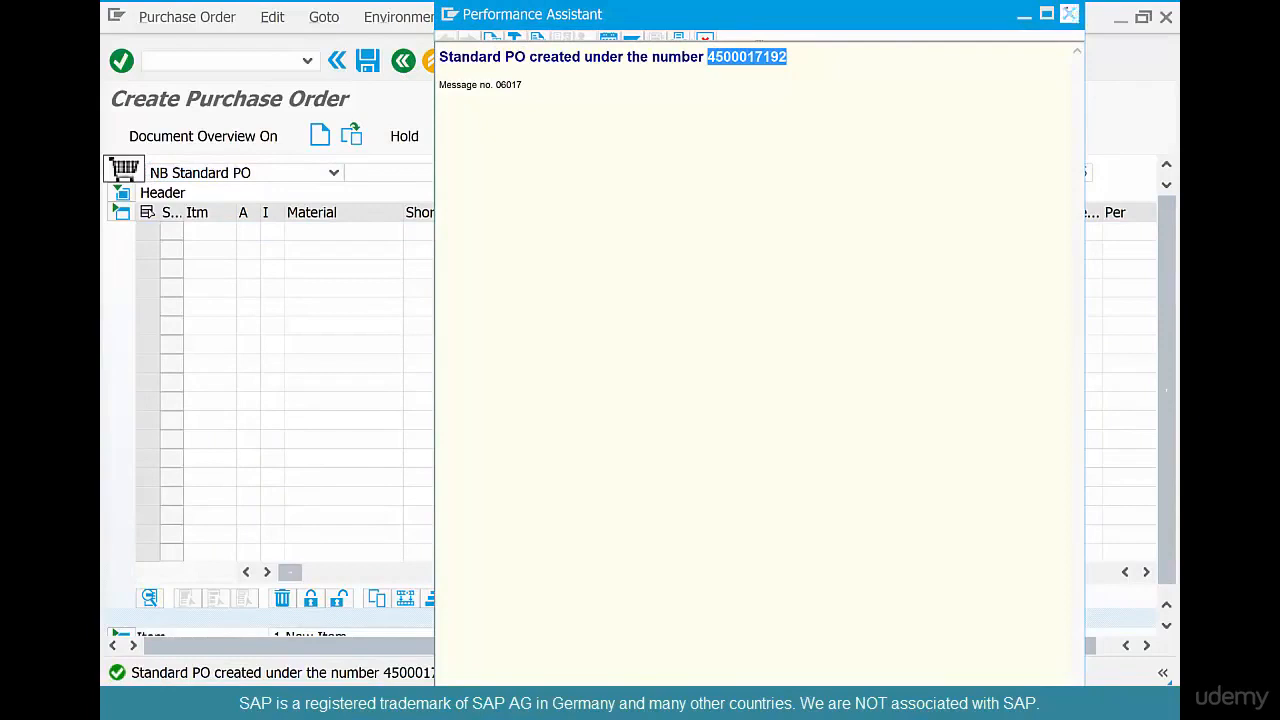
Leave purchase order creation and open ML81N - Maintain from the Service Entry Sheet folder.
click(1069, 13)
click(400, 61)
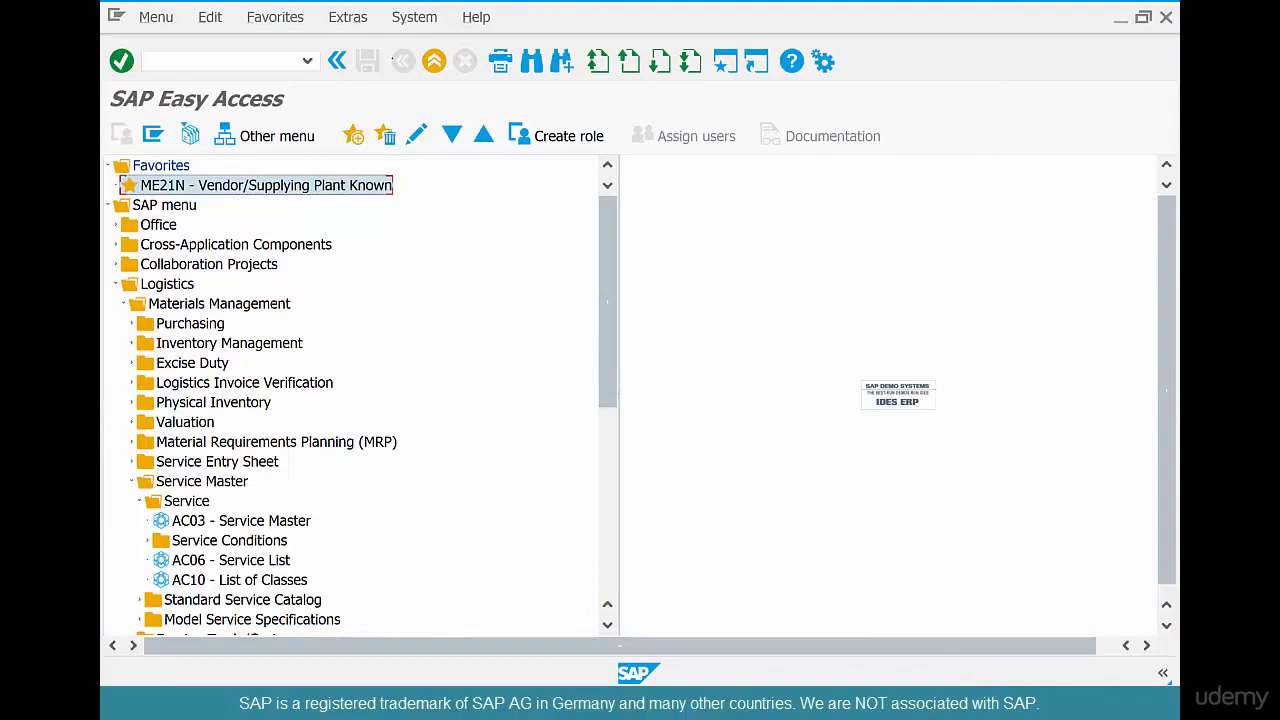
double_click(186, 481)
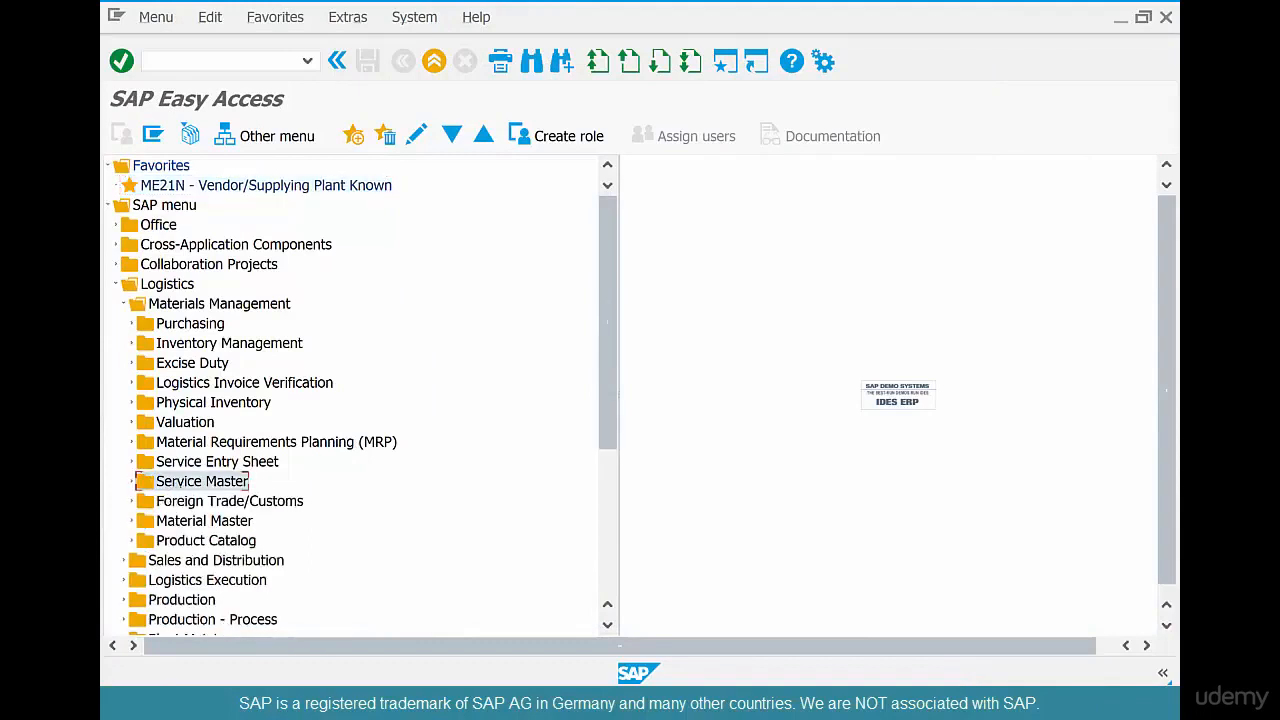
double_click(196, 462)
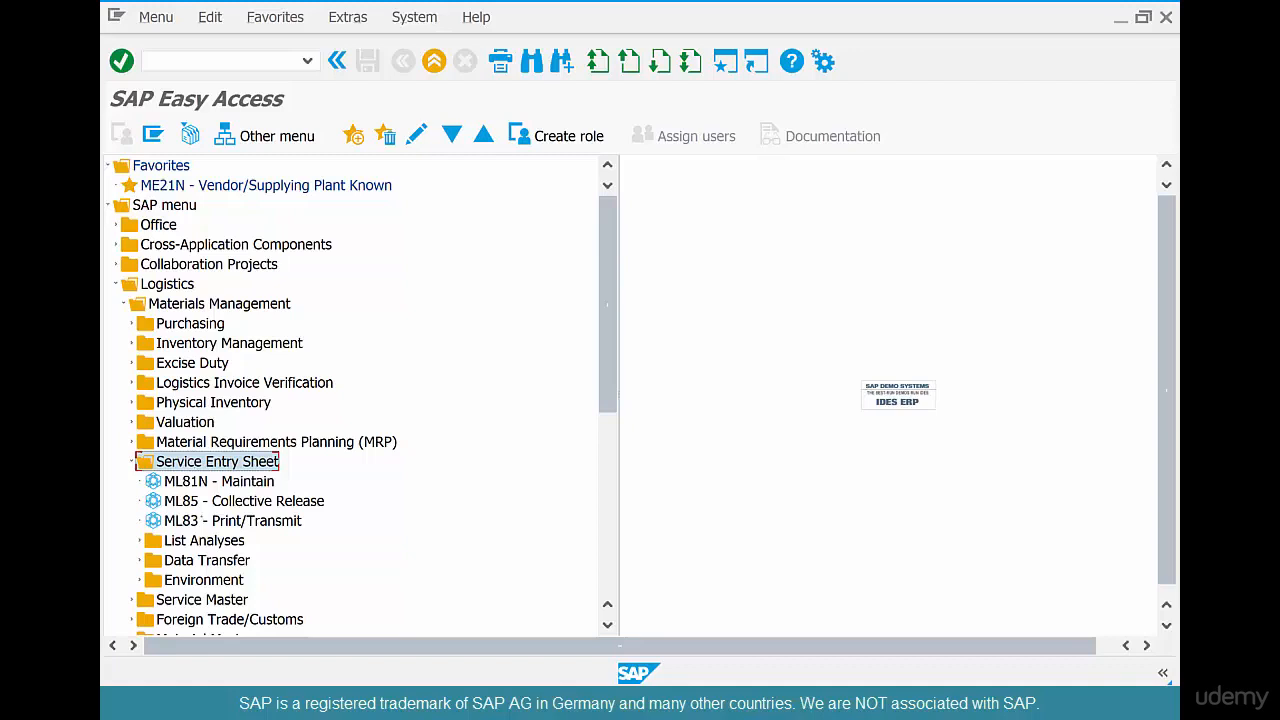
double_click(236, 481)
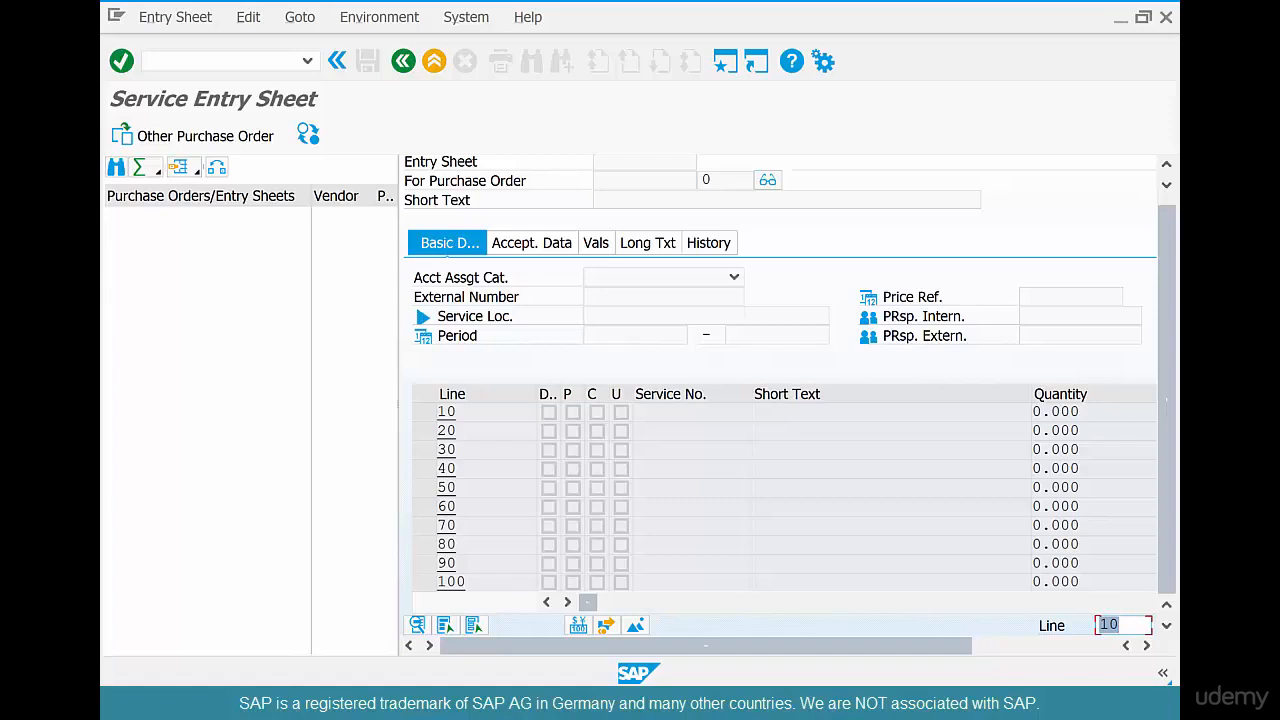
Load the newly created purchase order by its copied number and start a new service entry sheet for it.
click(195, 136)
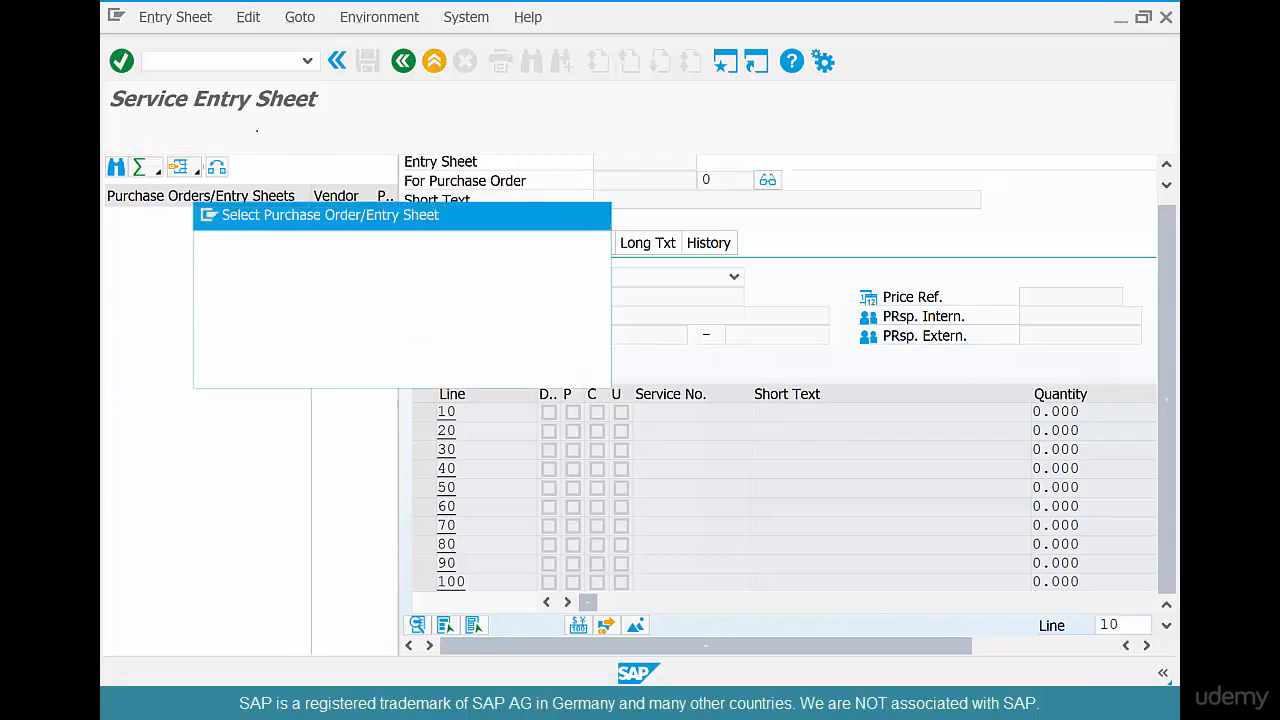
key(ctrl+v)
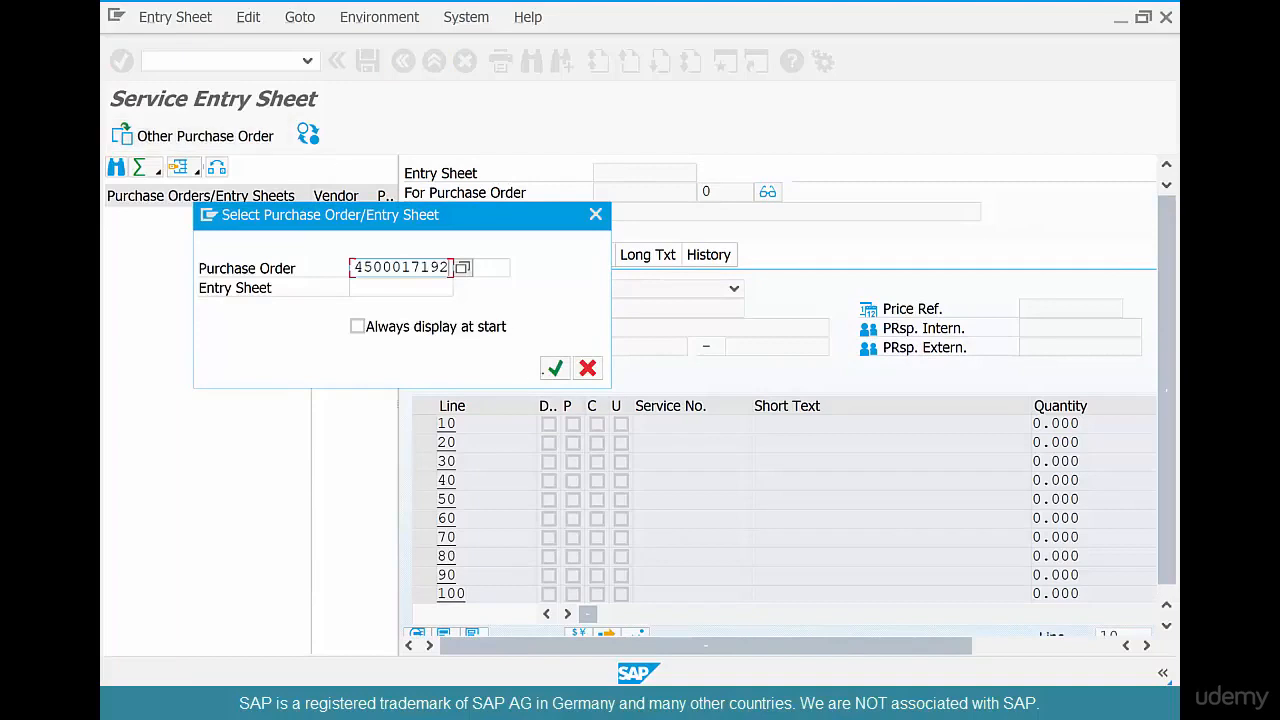
click(555, 368)
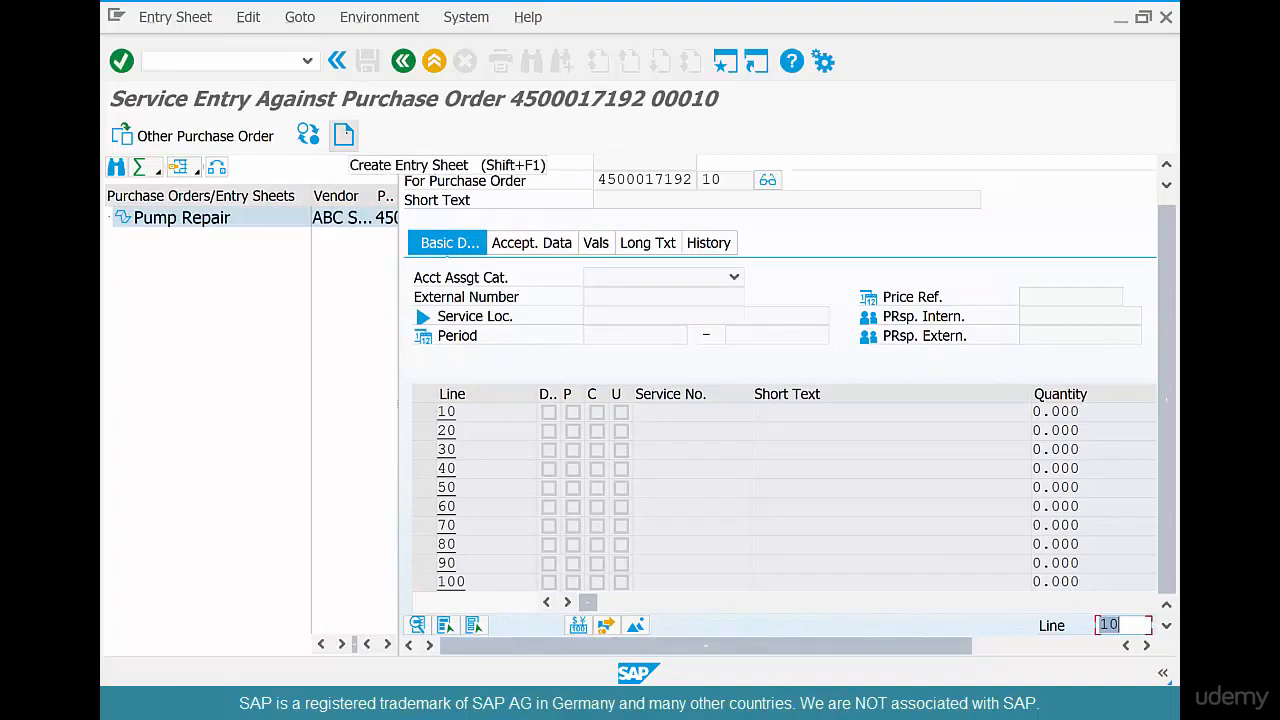
click(343, 136)
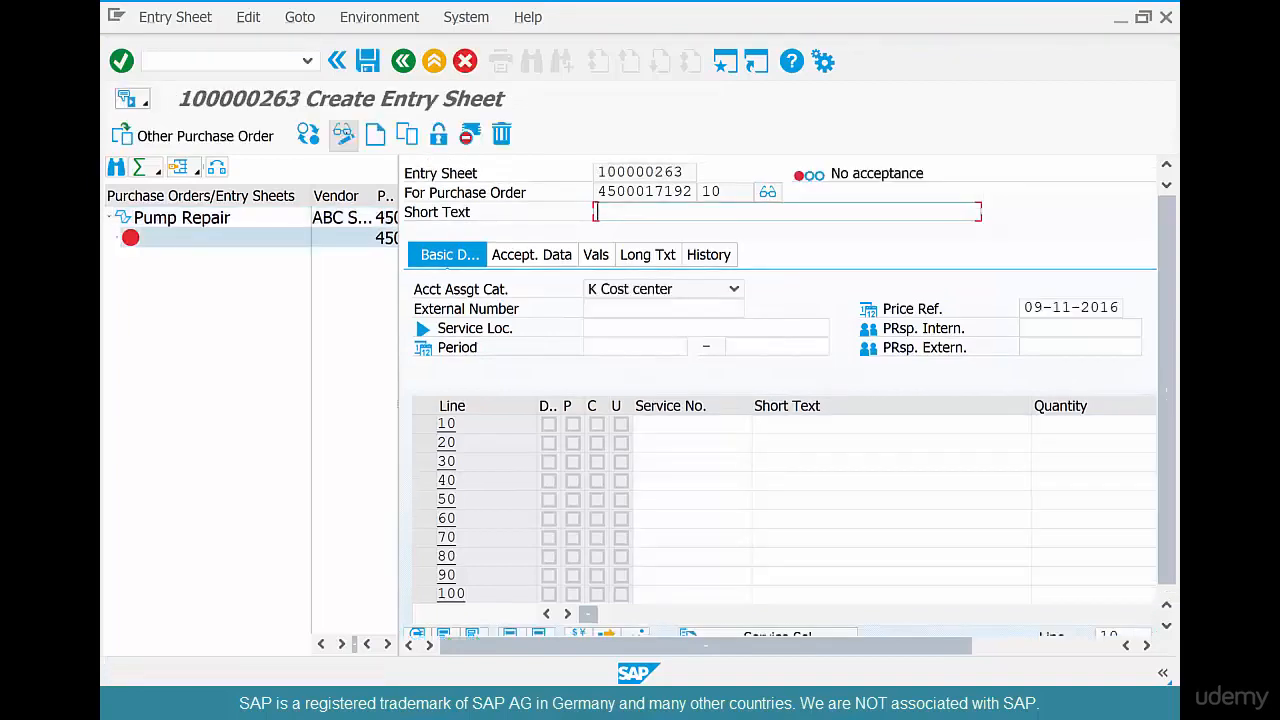
text(tt)
key(Return)
click(760, 626)
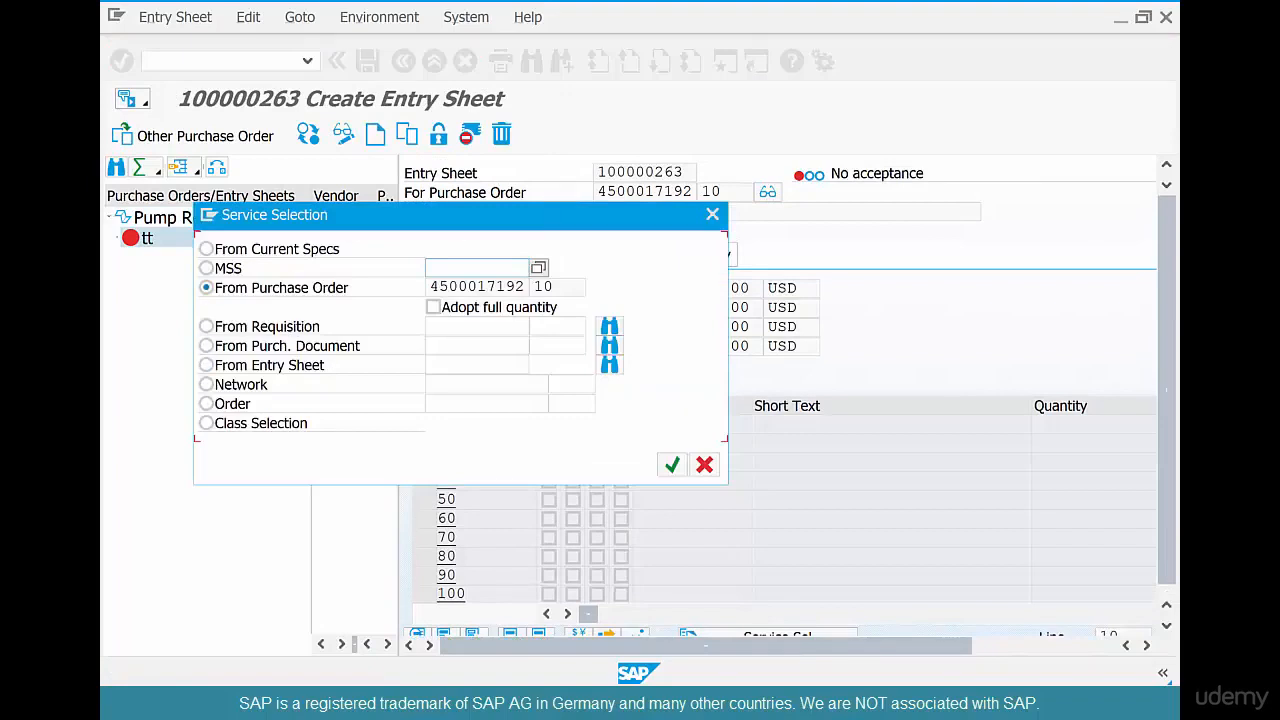
click(705, 465)
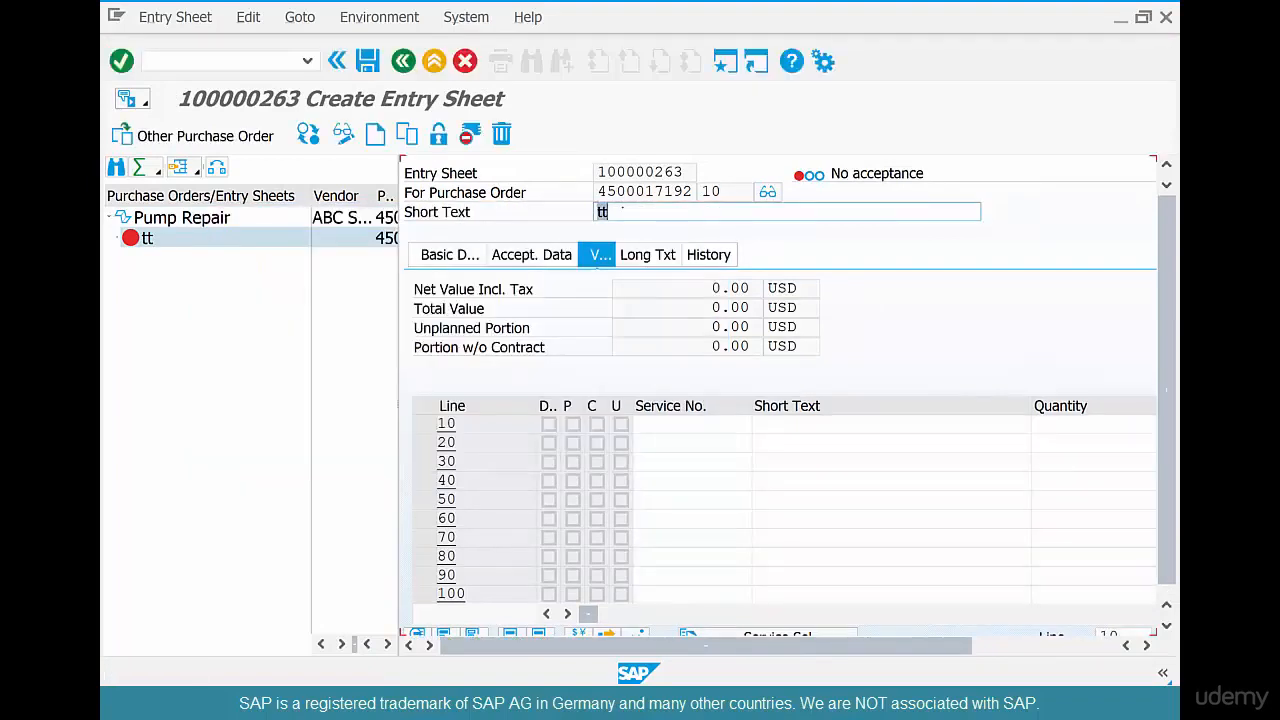
Set the entry sheet's short text to Pump Repair and adopt the ELECSERV-01 service line from the purchase order.
text(Pump Repair)
key(Return)
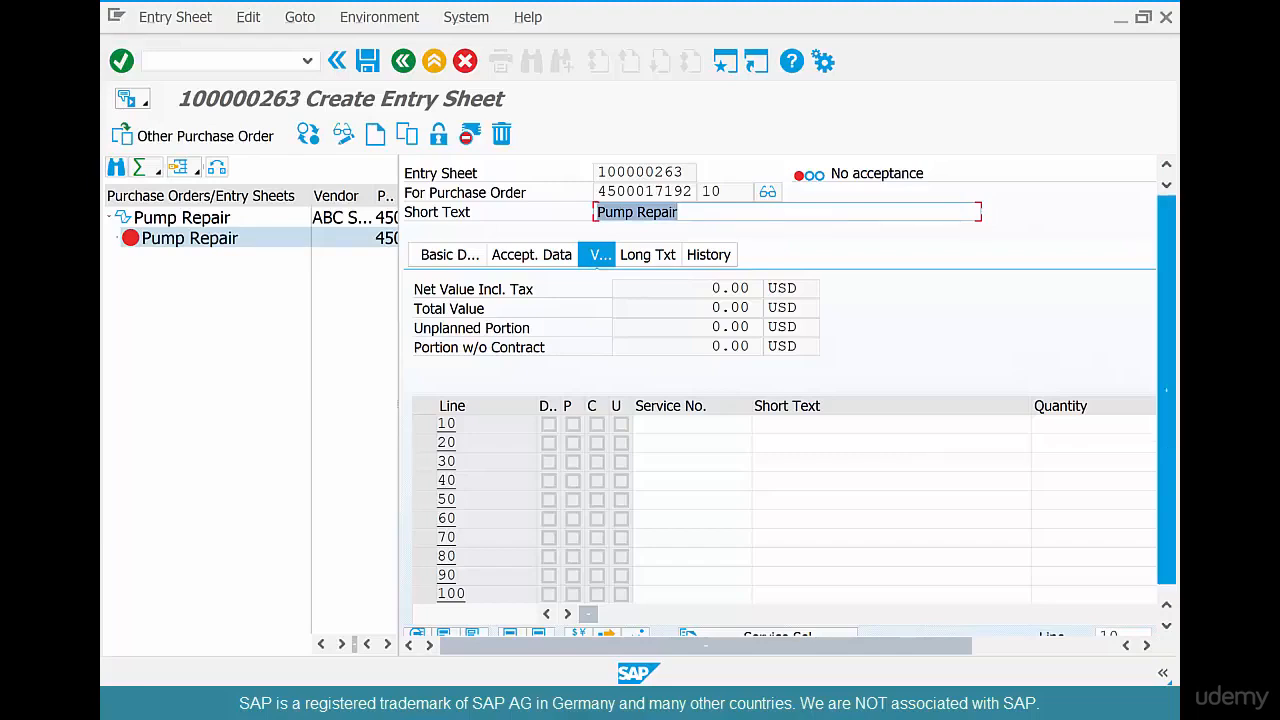
scroll(1166, 390, down, 1)
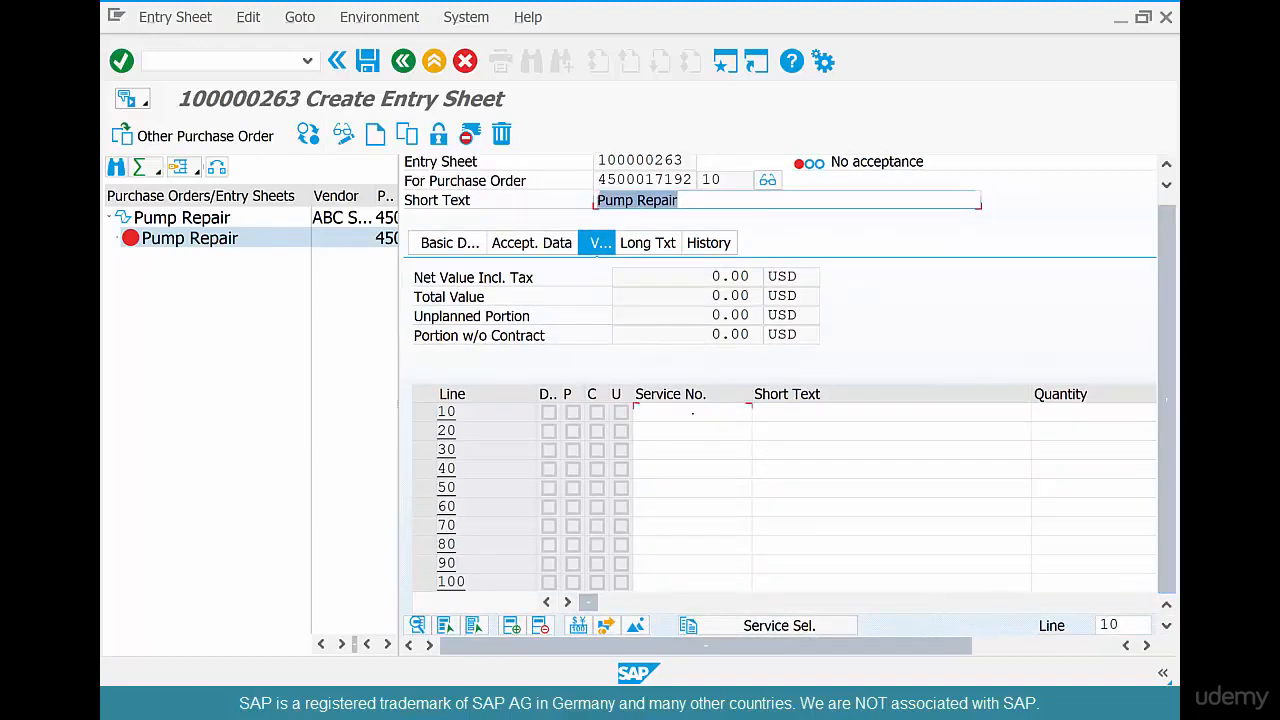
click(692, 412)
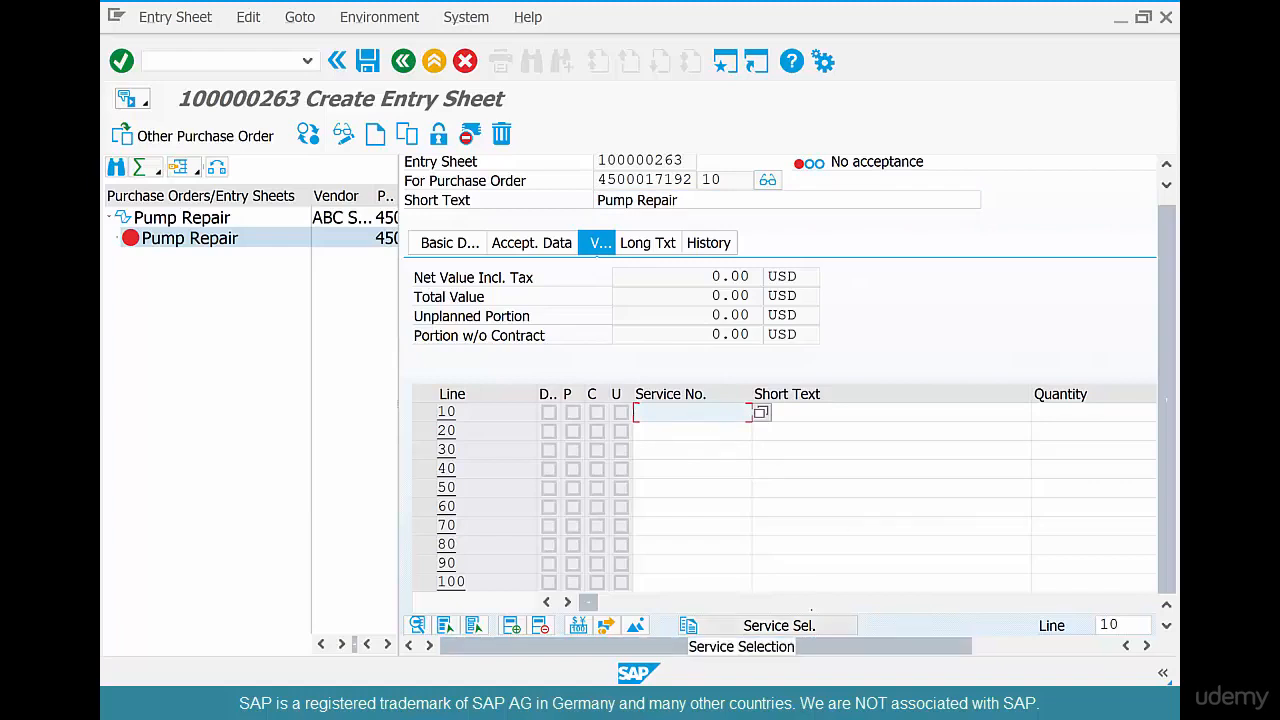
click(779, 625)
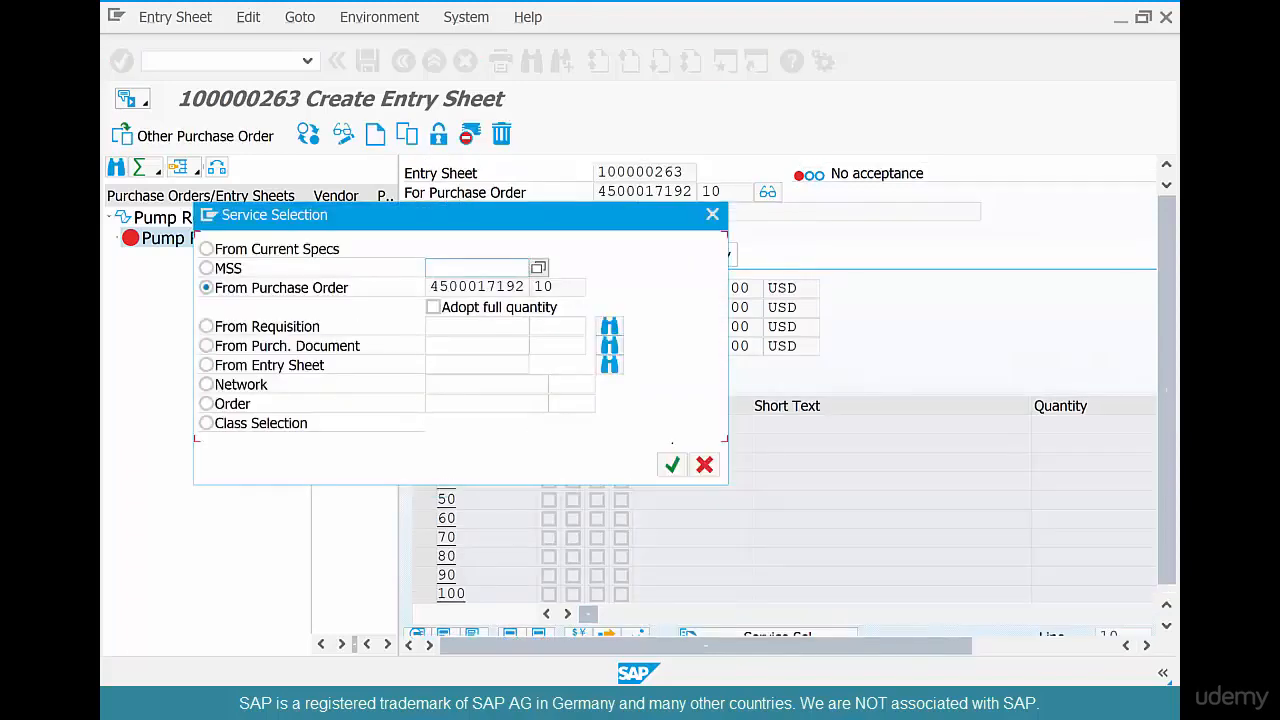
click(672, 464)
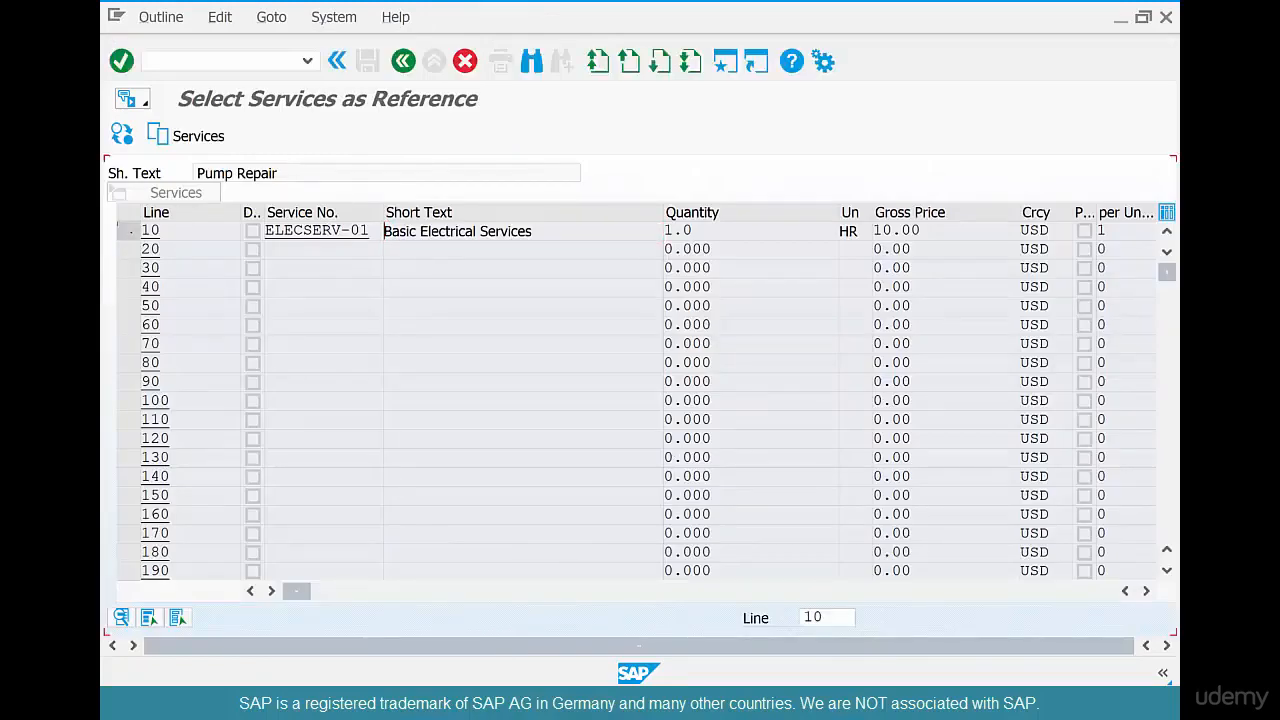
click(128, 230)
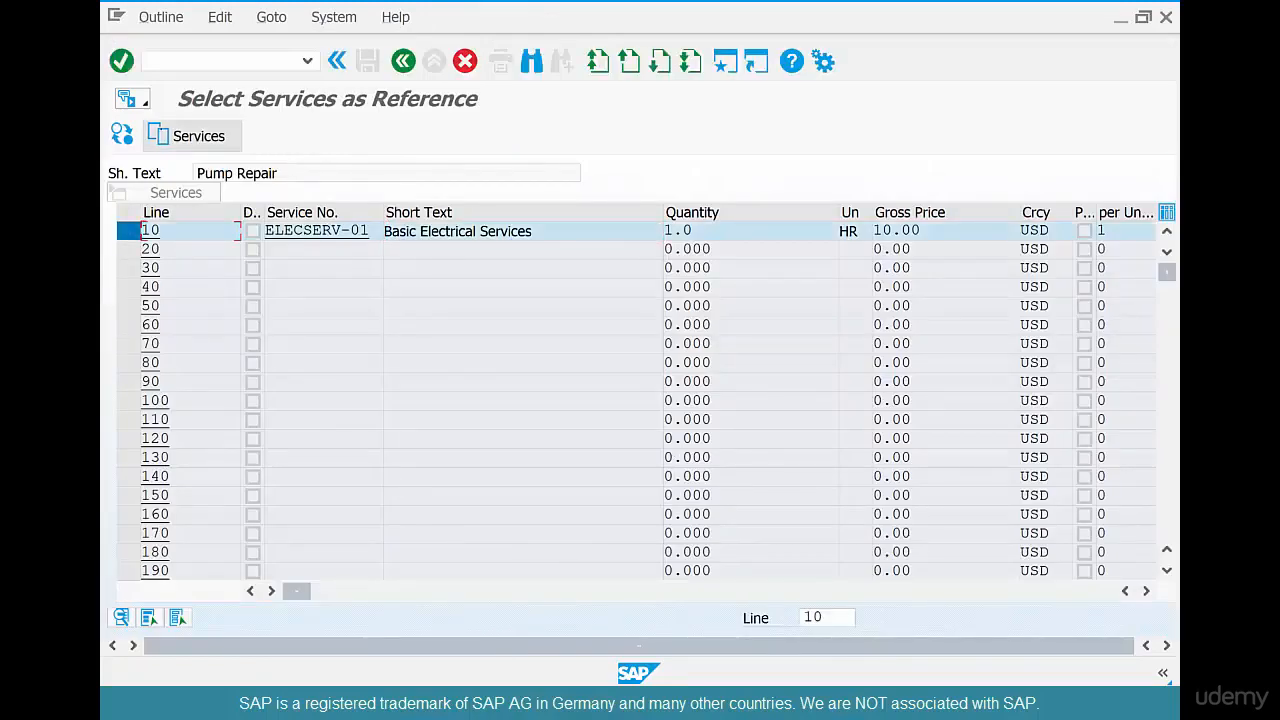
click(190, 136)
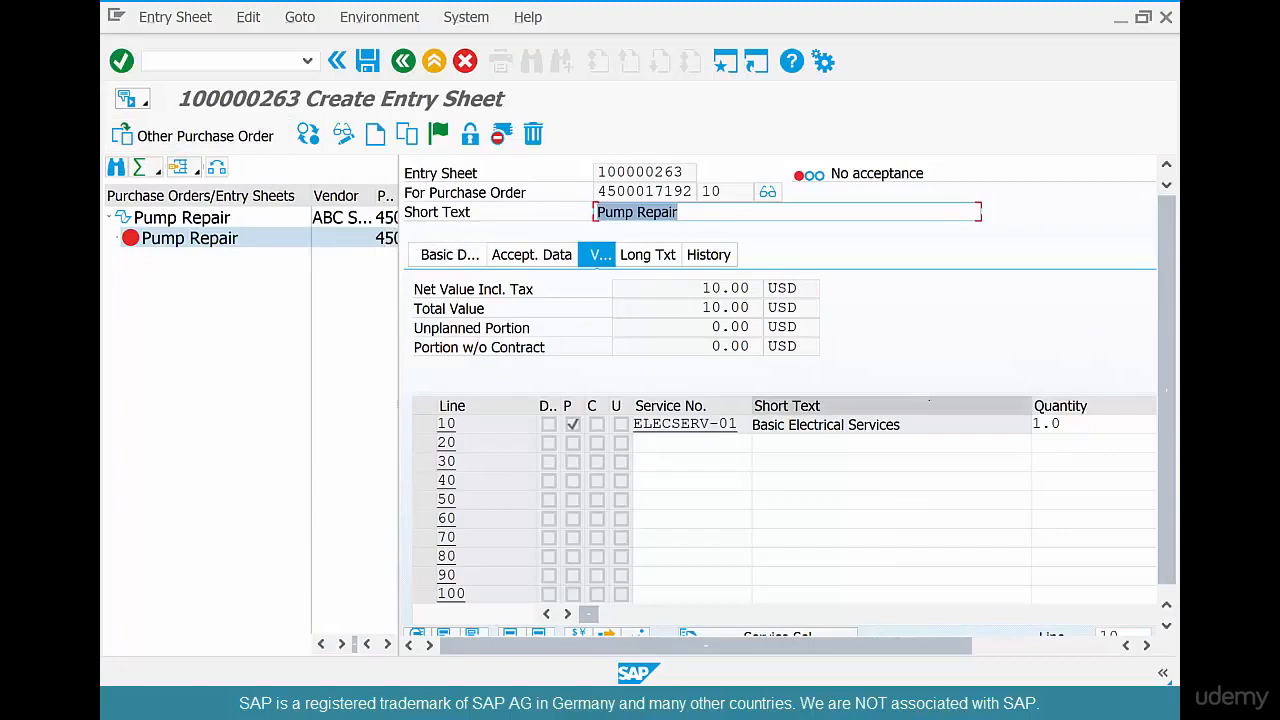
Examine the short text, quantity and planned-service indicator of the adopted service line 10.
drag(922, 428, 755, 451)
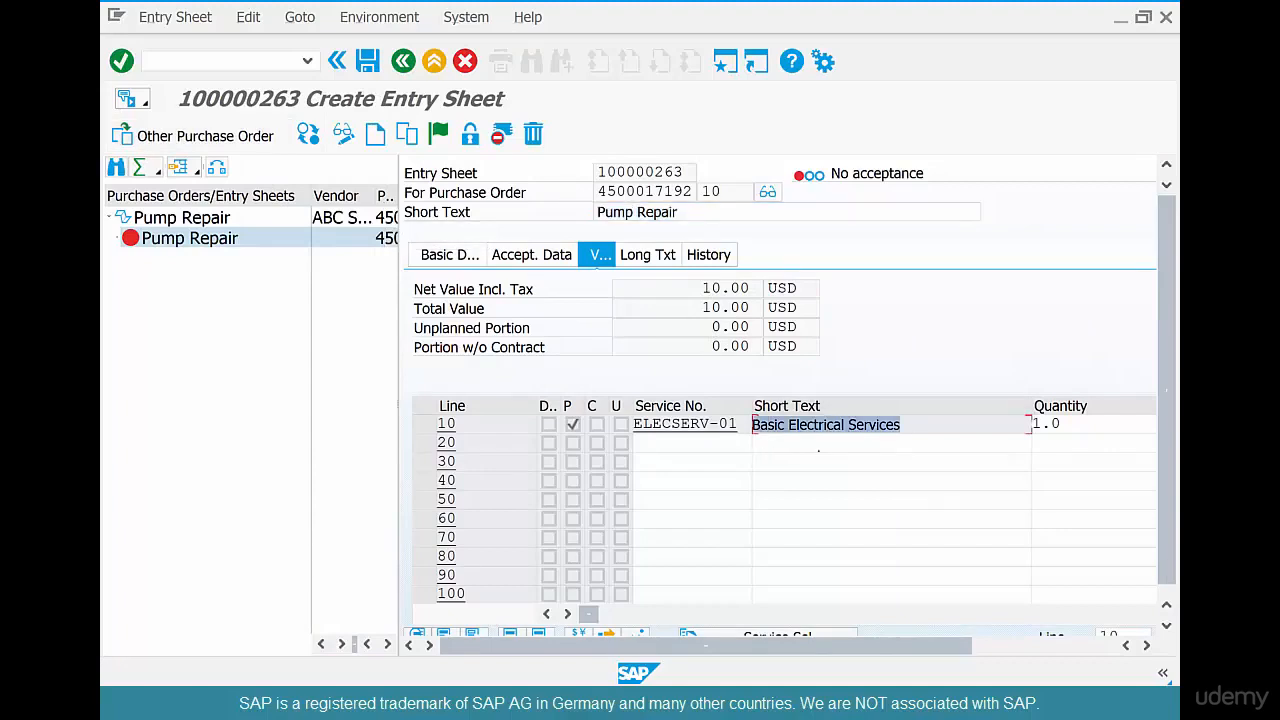
drag(1078, 426, 1021, 434)
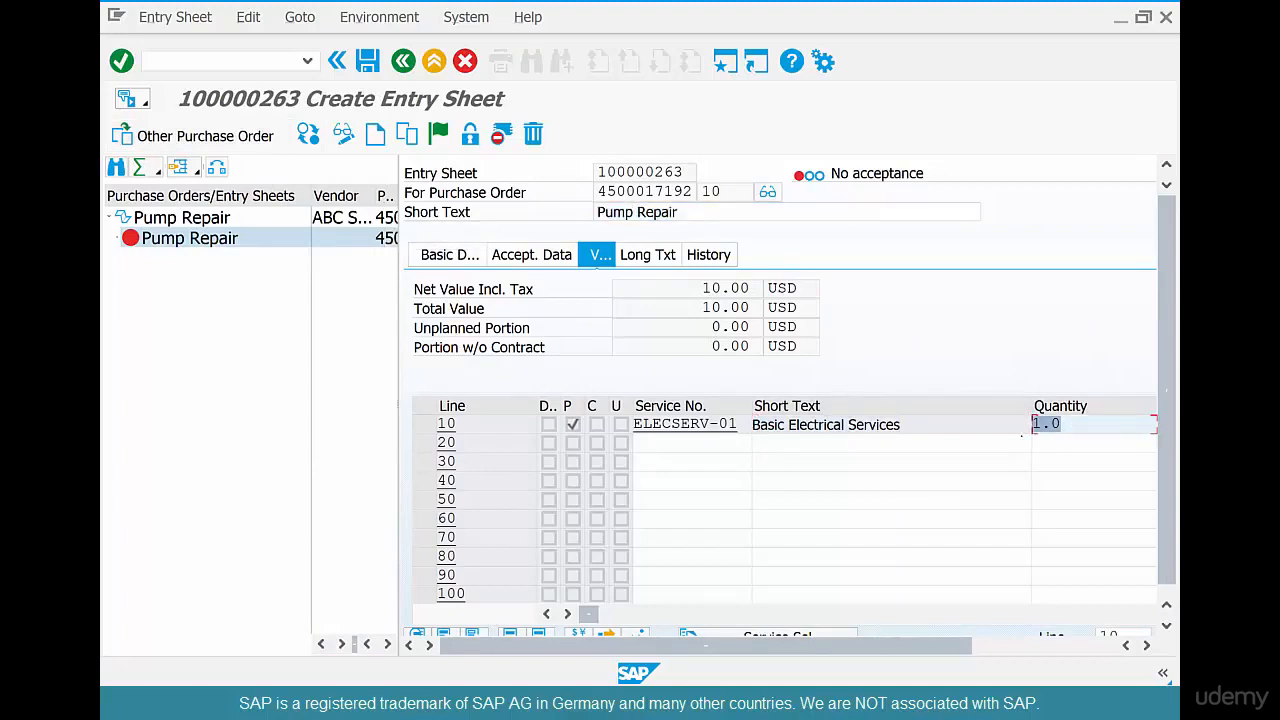
click(425, 425)
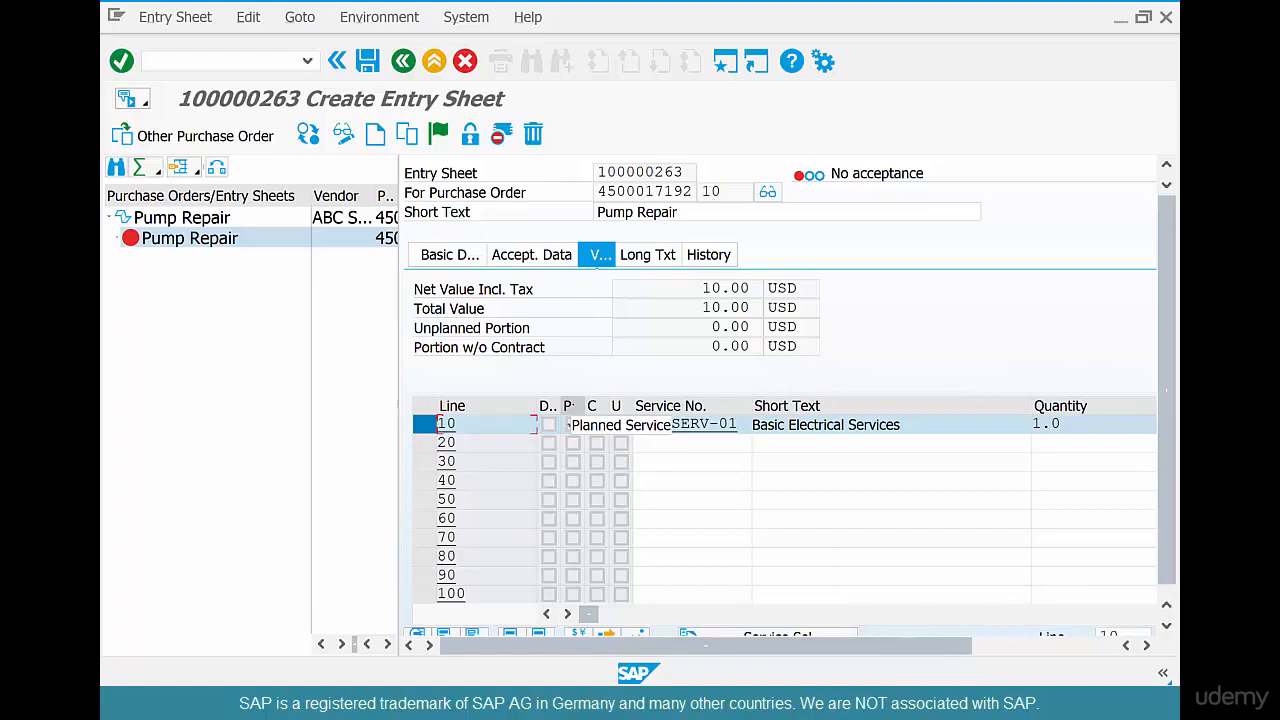
click(572, 424)
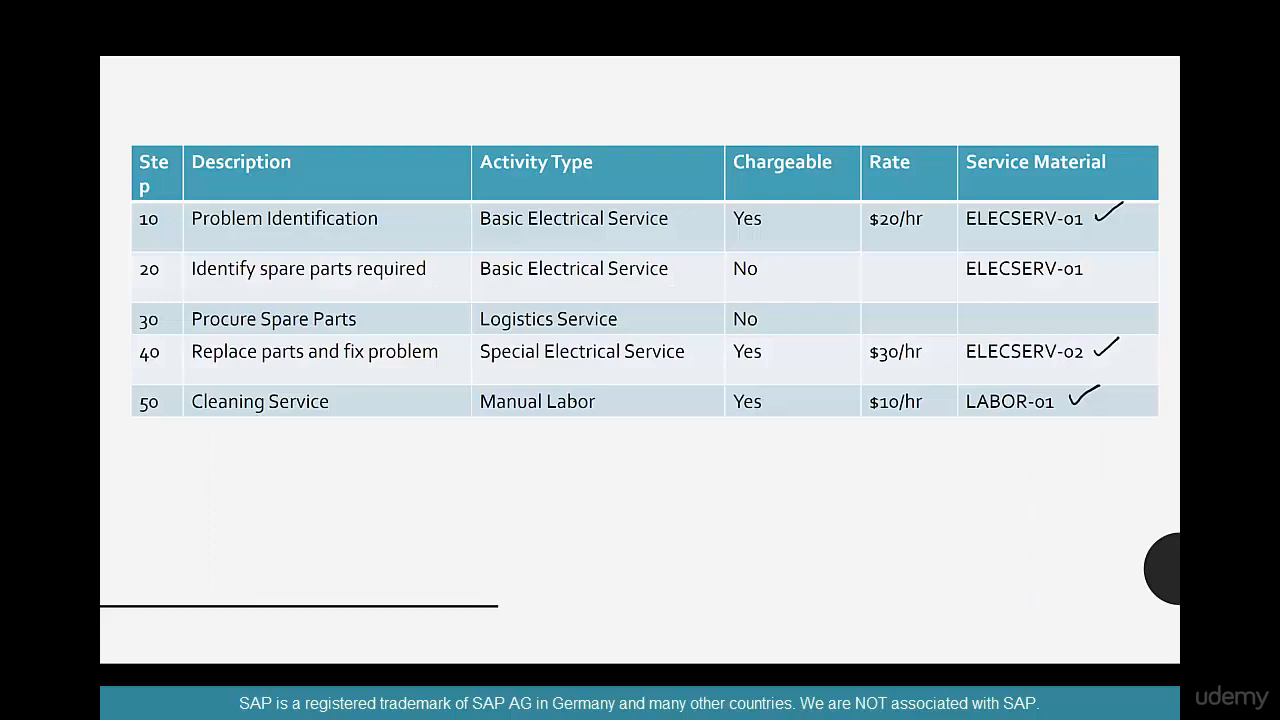
drag(427, 213, 437, 204)
drag(444, 269, 472, 254)
drag(451, 351, 480, 330)
drag(380, 404, 406, 390)
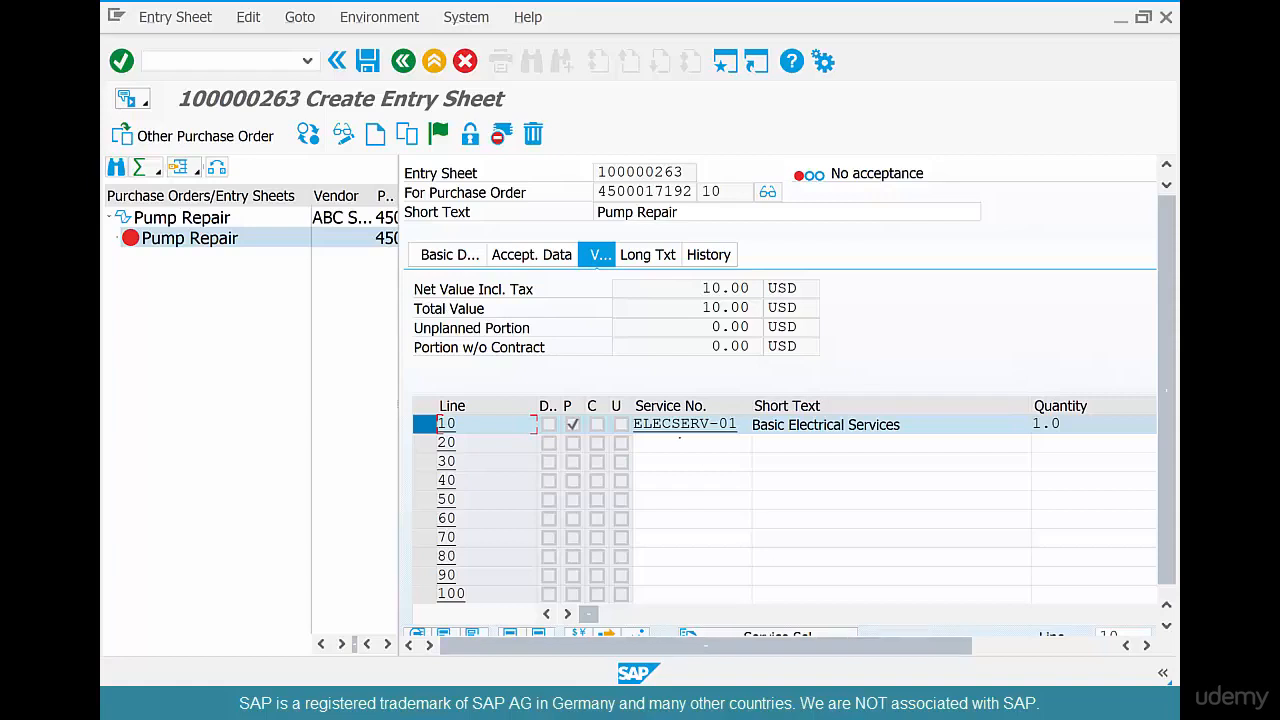
Try to add the unplanned service elecserv-02 with quantity 1 on line 20 of the entry sheet.
click(679, 442)
text(elec)
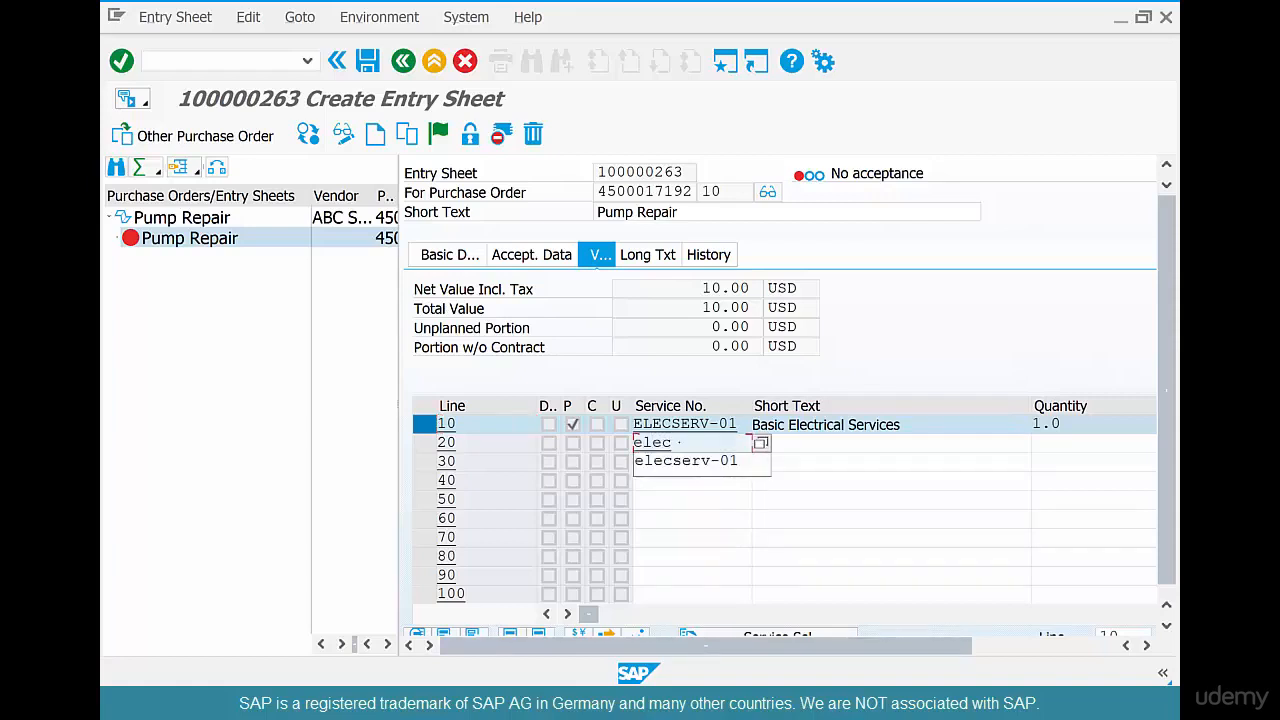
key(Down)
key(Return)
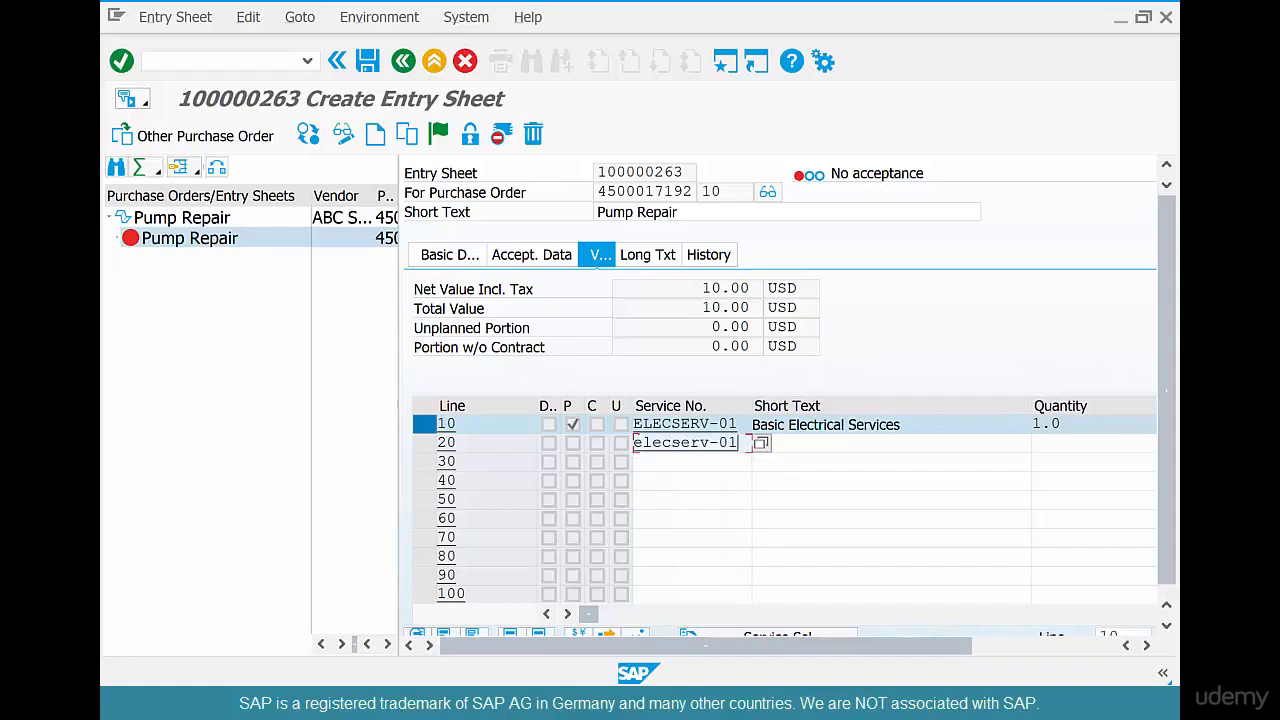
key(BackSpace)
text(2)
key(Tab)
key(Tab)
text(1)
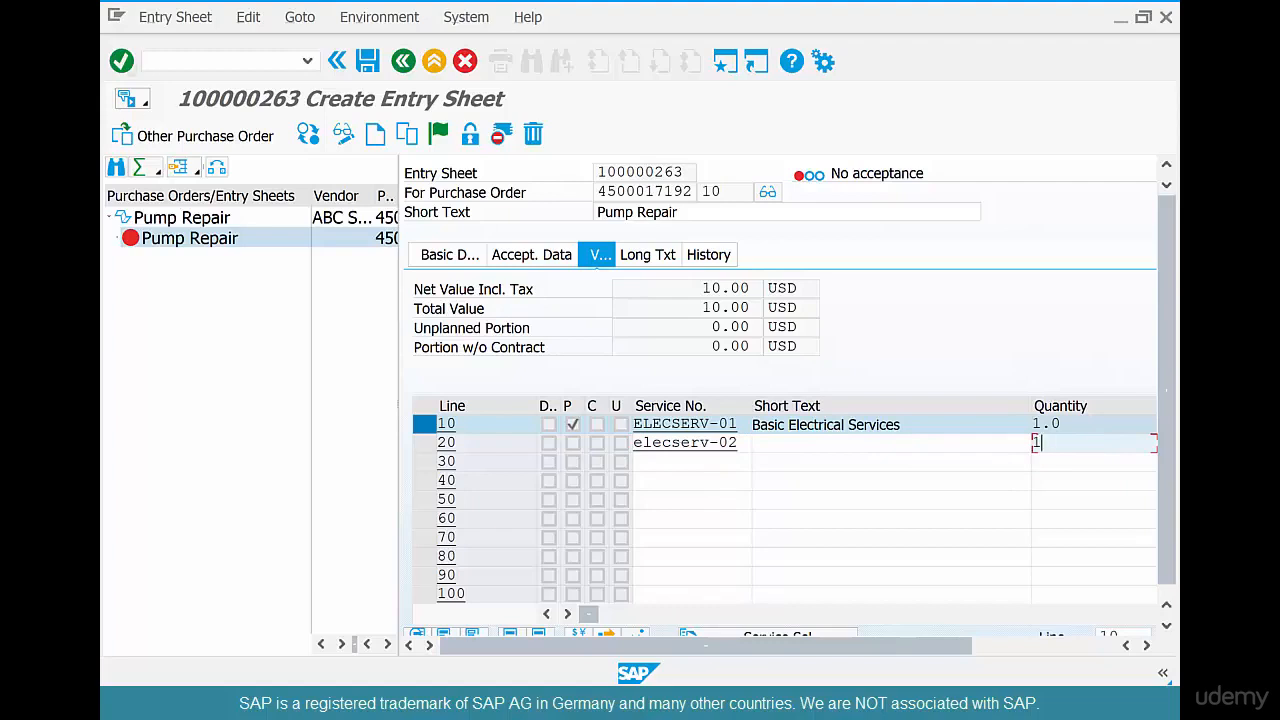
key(Return)
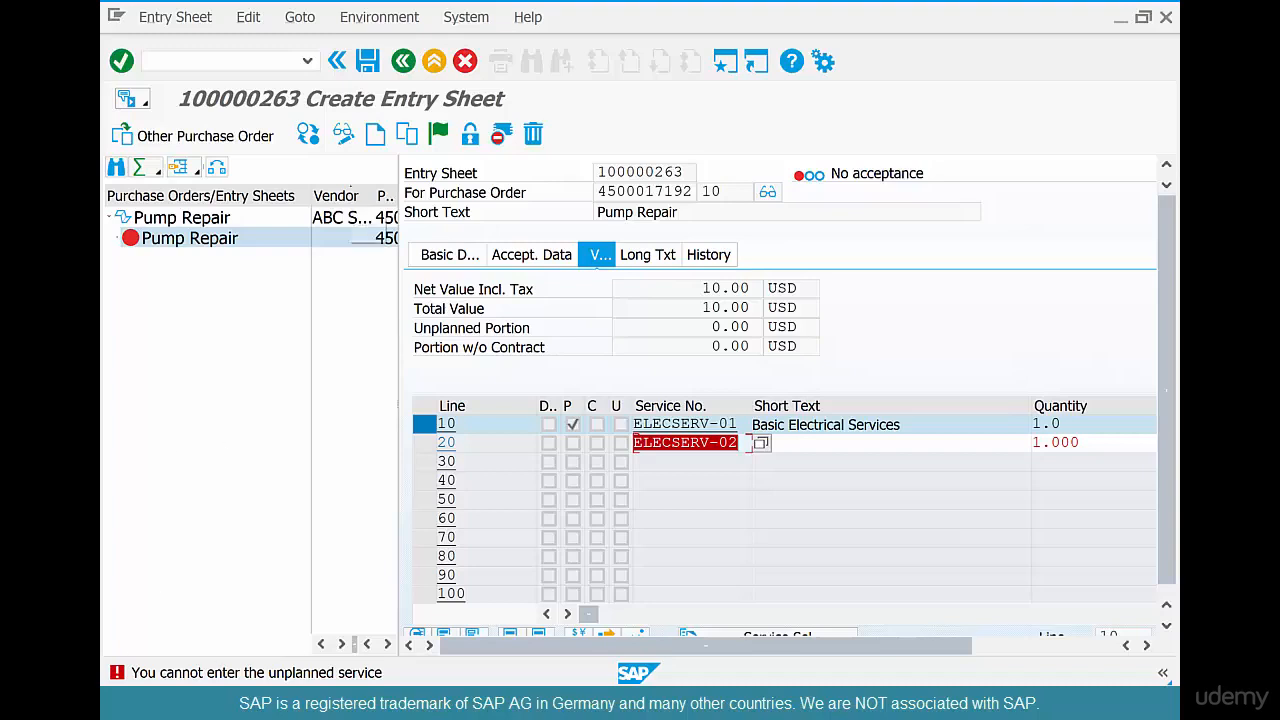
Discard the entry sheet, leave service entry and open the purchase order for changes with transaction me22n.
click(465, 61)
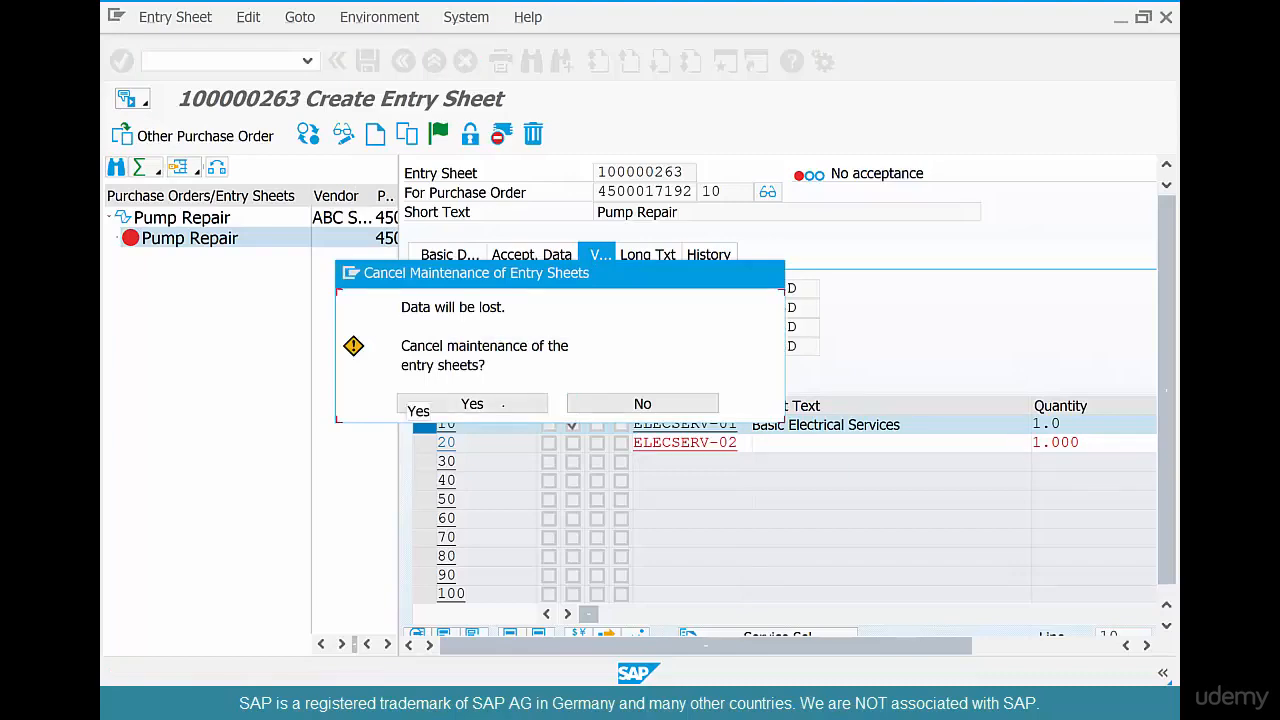
click(503, 403)
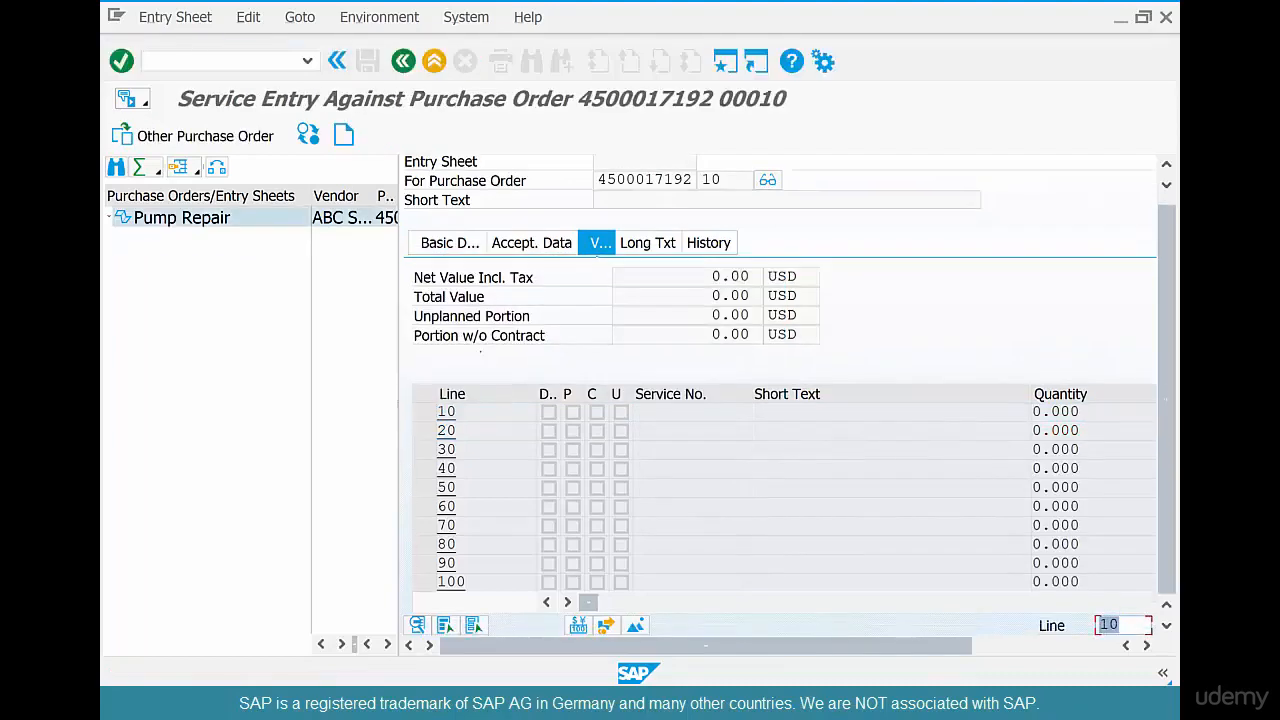
click(403, 61)
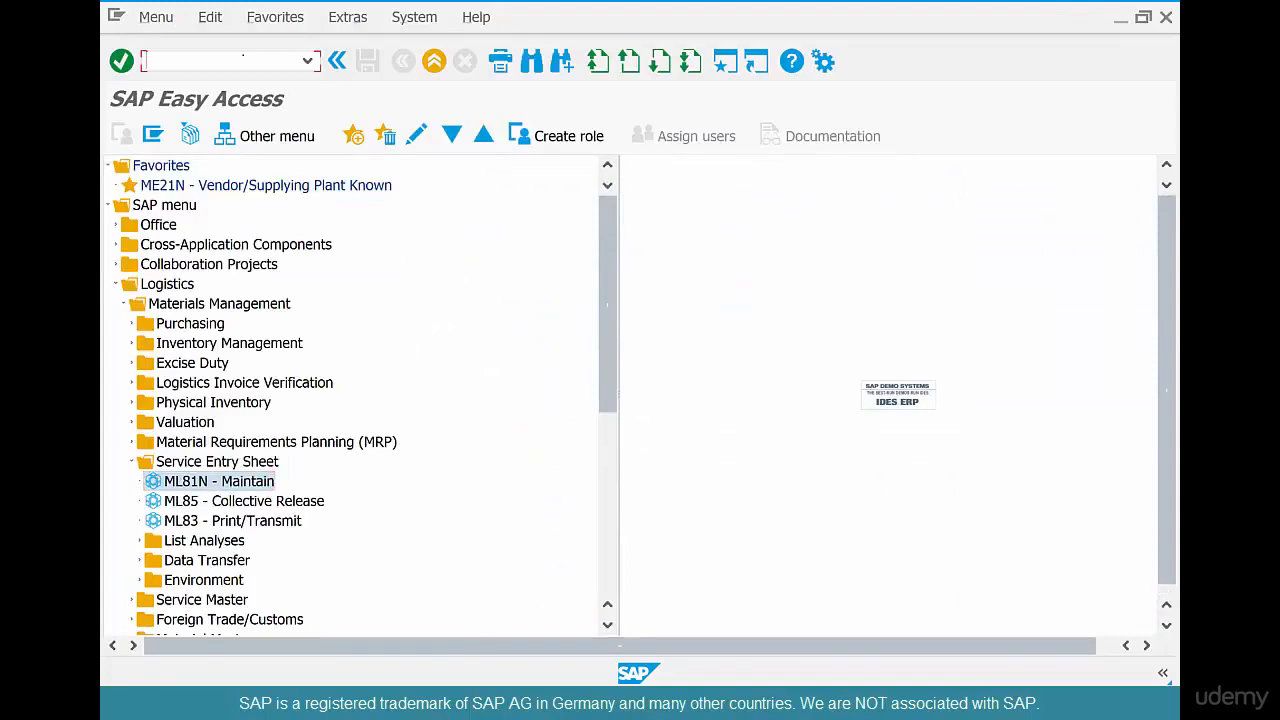
text(me22n)
key(Return)
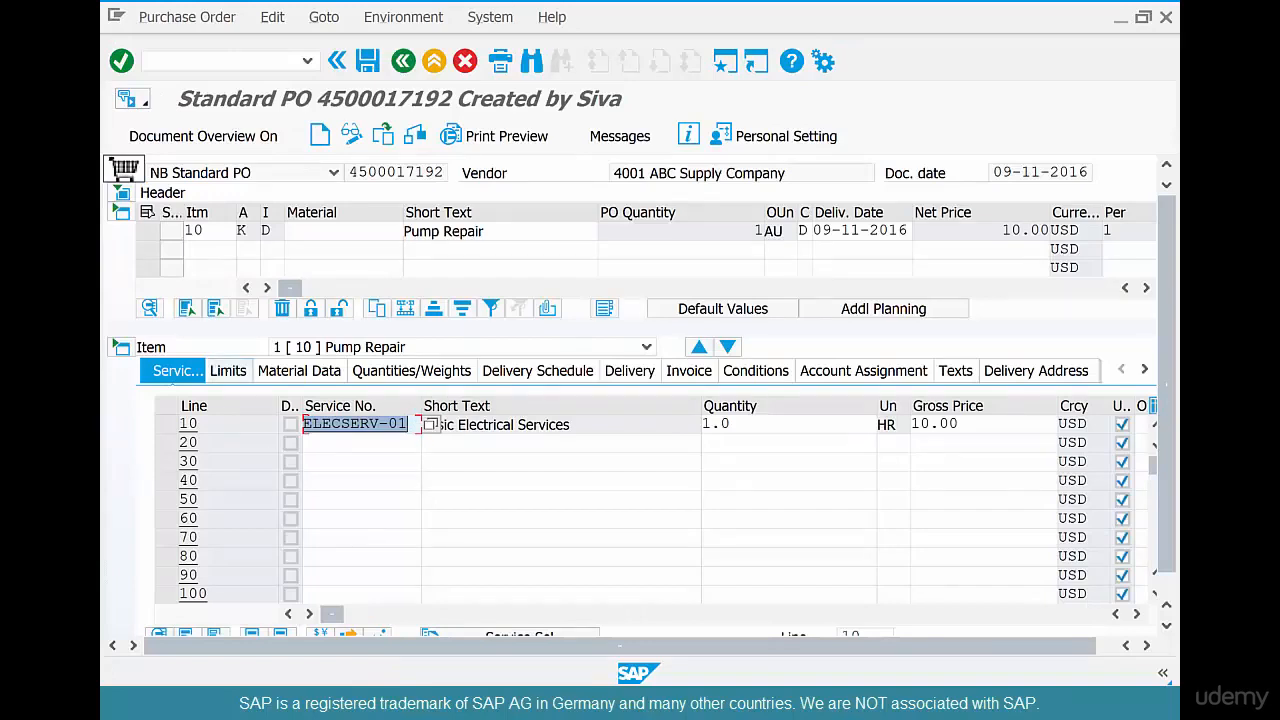
Set the Pump Repair item's overall limit to 100 USD and assign the limit to cost center admin-01.
click(228, 371)
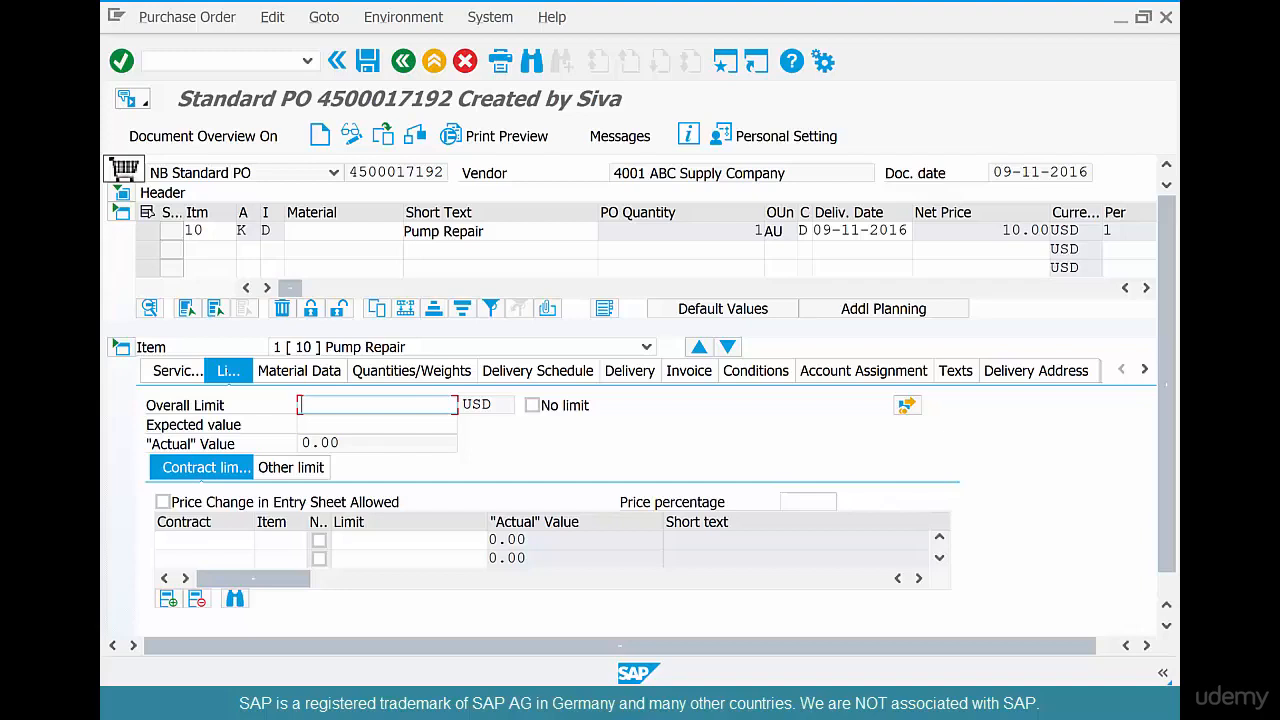
text(17)
text(00)
key(Return)
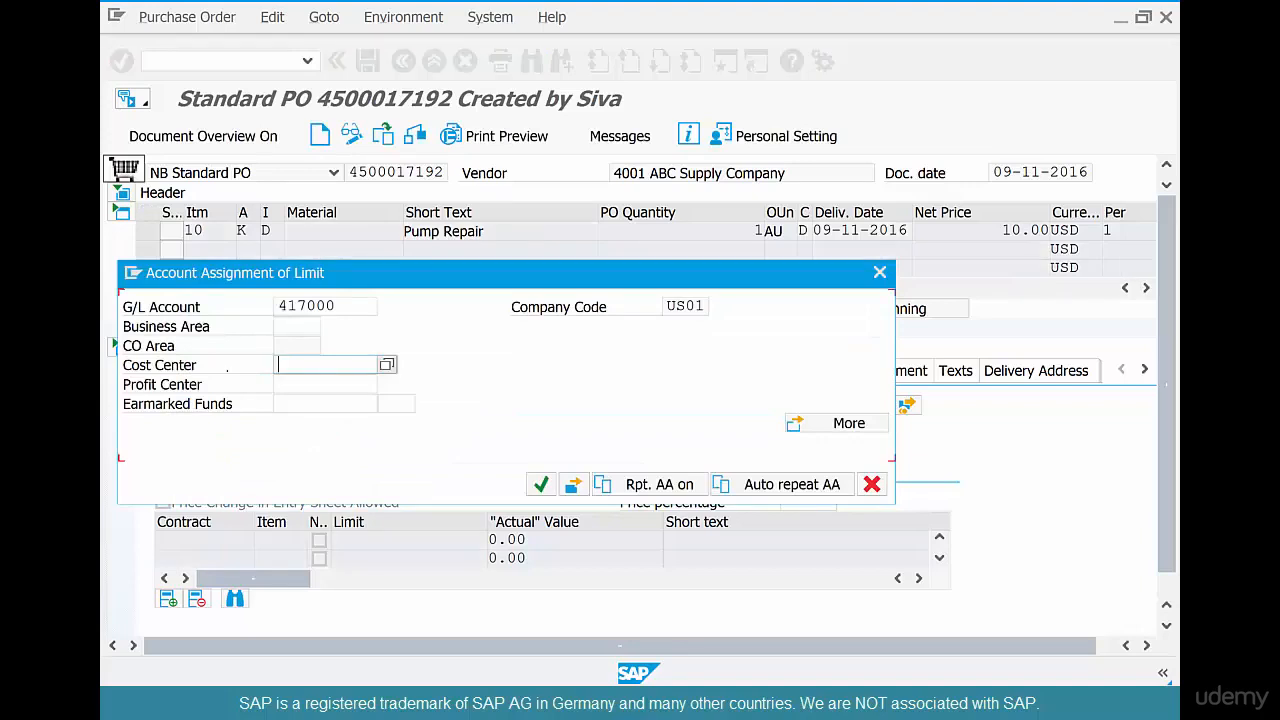
click(325, 365)
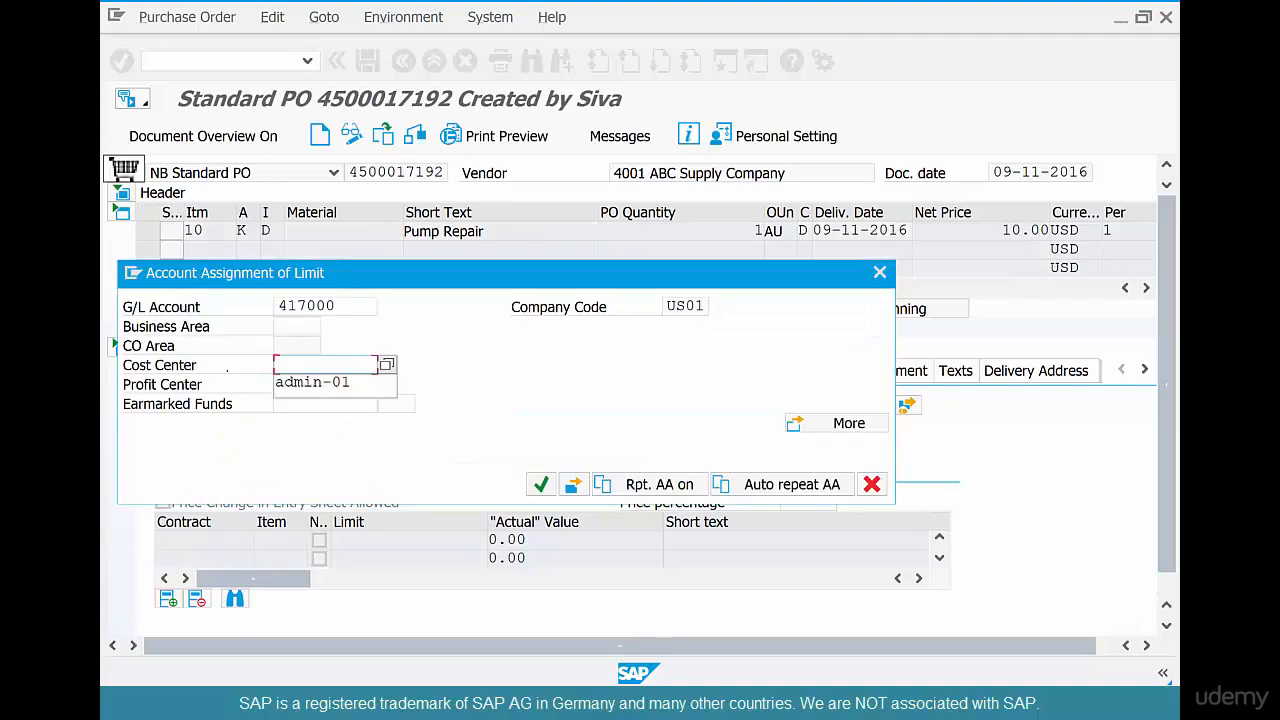
key(Down)
key(Return)
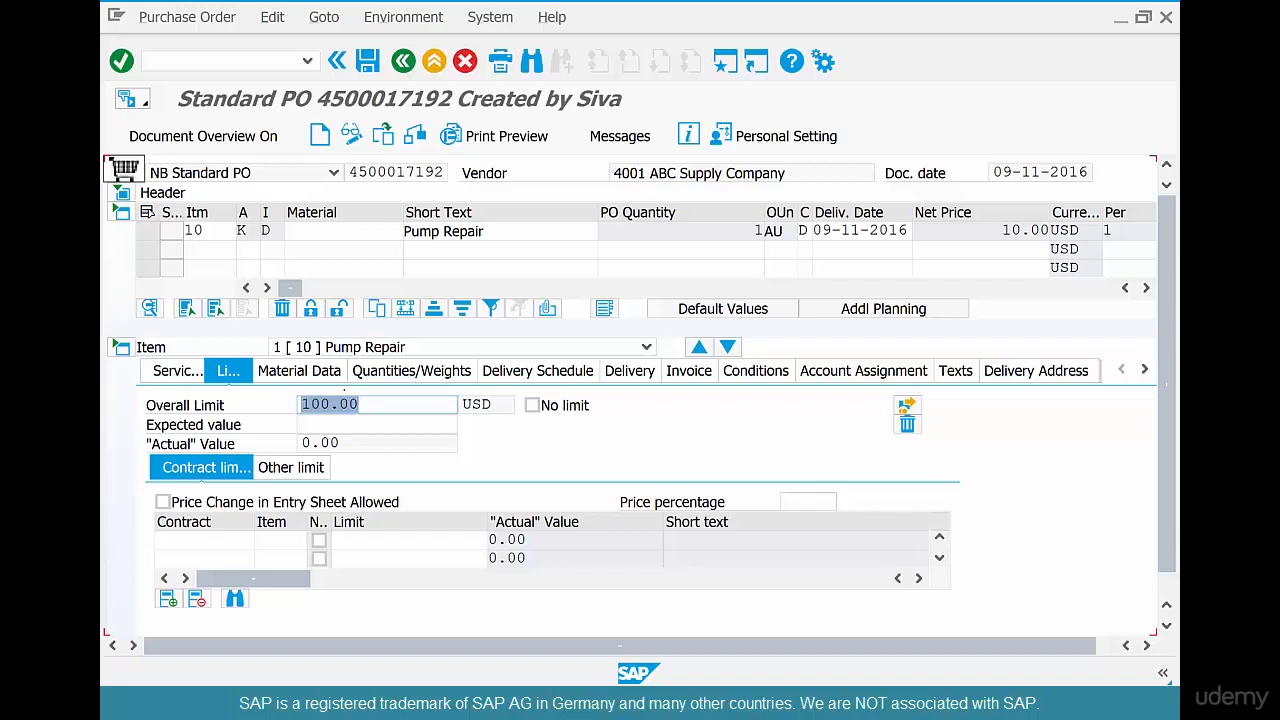
Compare the overall limit for unplanned services with the net price of the Pump Repair item.
click(321, 540)
click(372, 405)
drag(372, 405, 300, 405)
drag(1000, 231, 1031, 231)
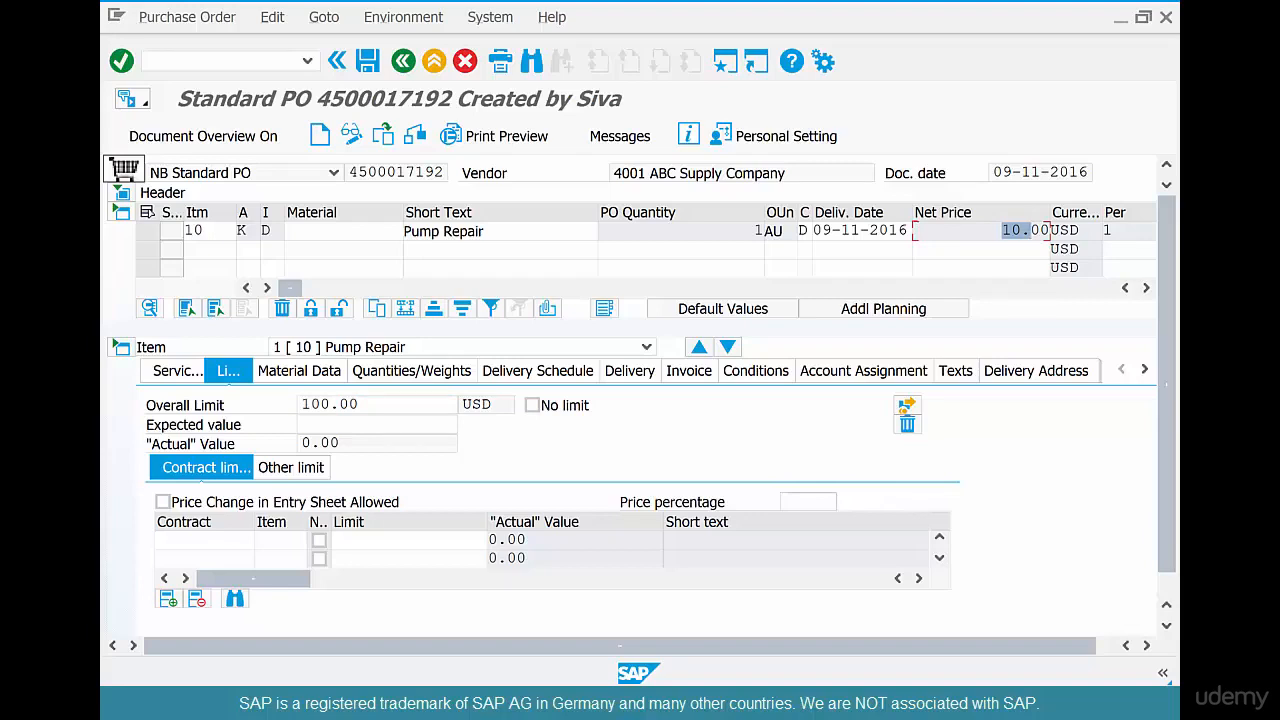
Save the changed purchase order, leave it and open service entry sheet maintenance (ML81N).
click(368, 61)
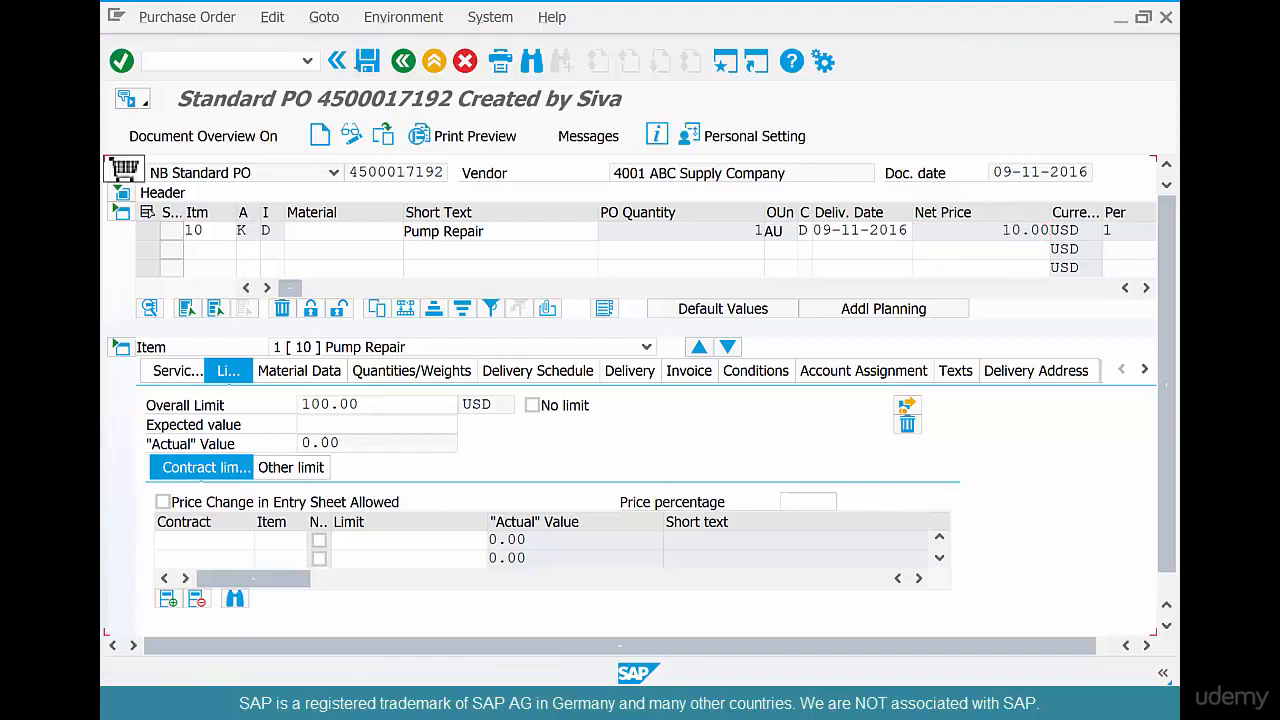
click(403, 61)
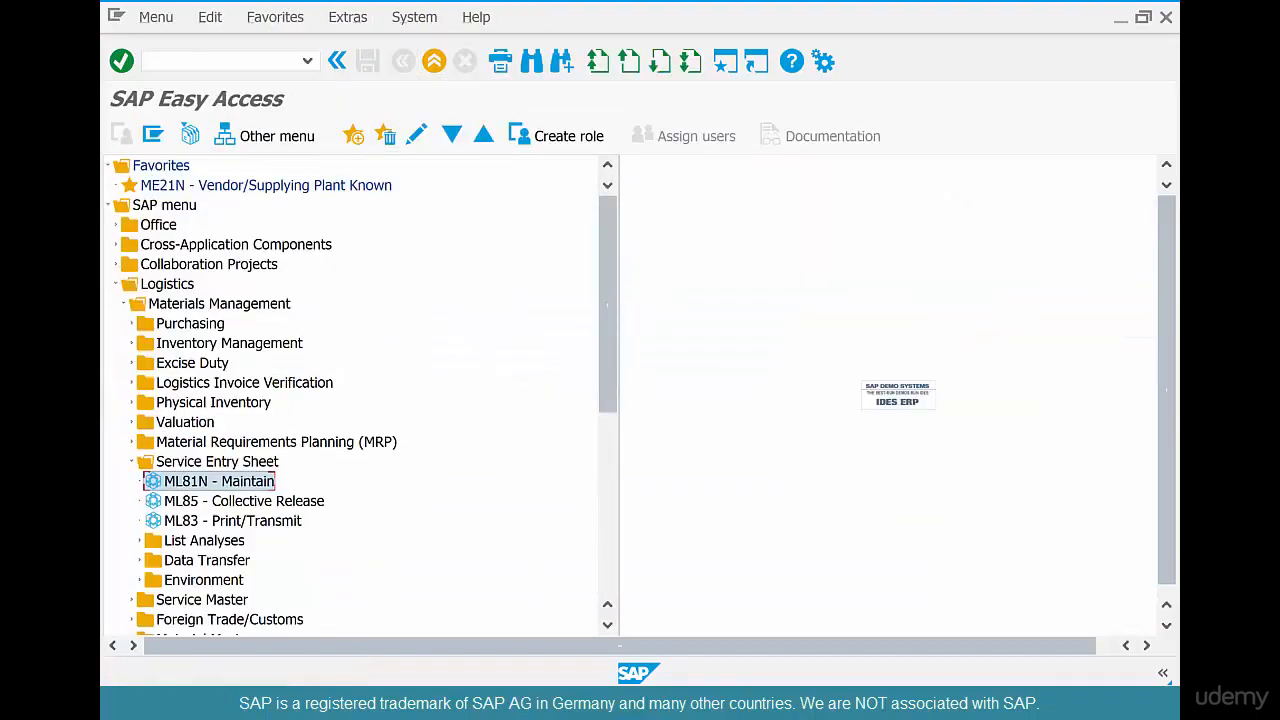
double_click(250, 480)
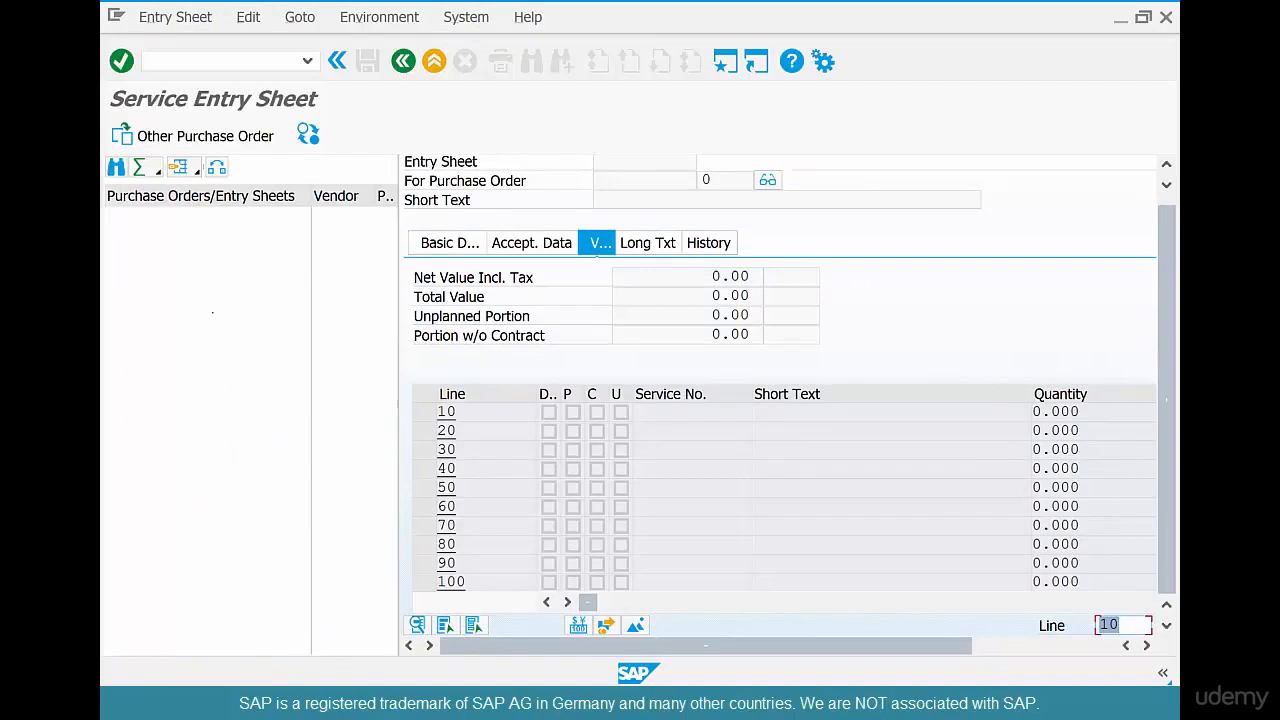
Load the Pump Repair purchase order for service entry by entering its purchase order number.
click(195, 135)
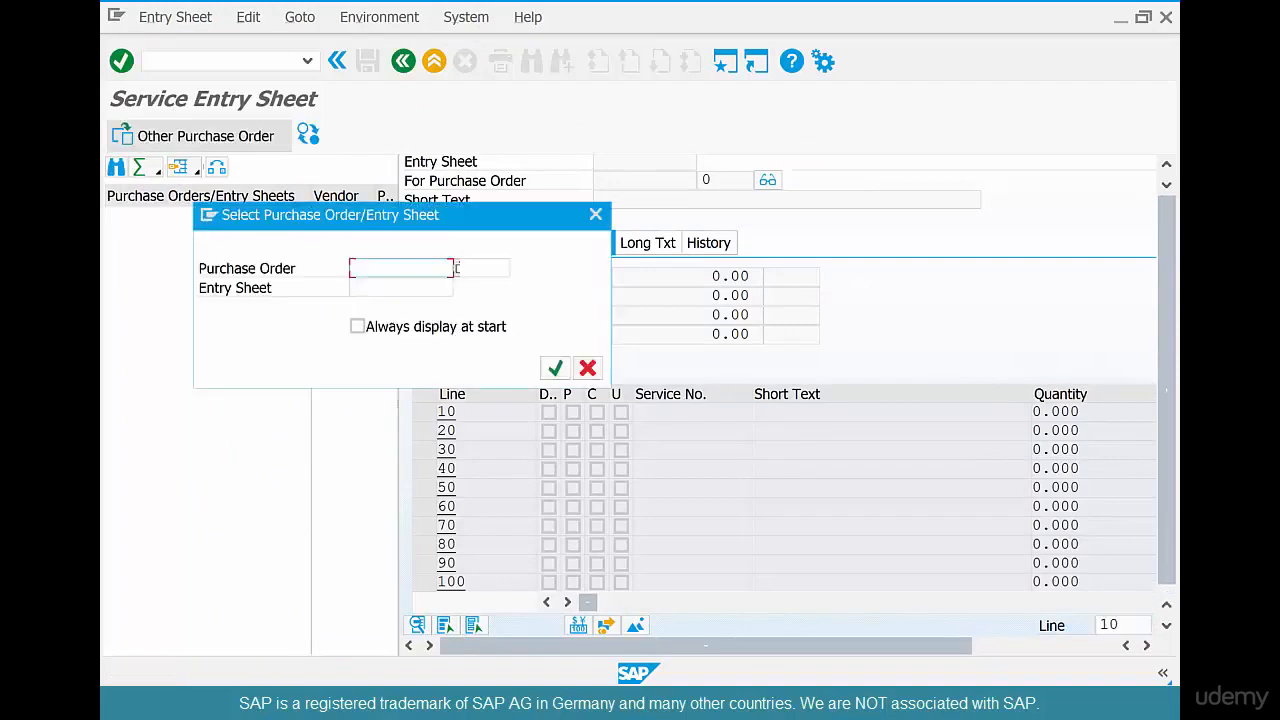
text(4500017192)
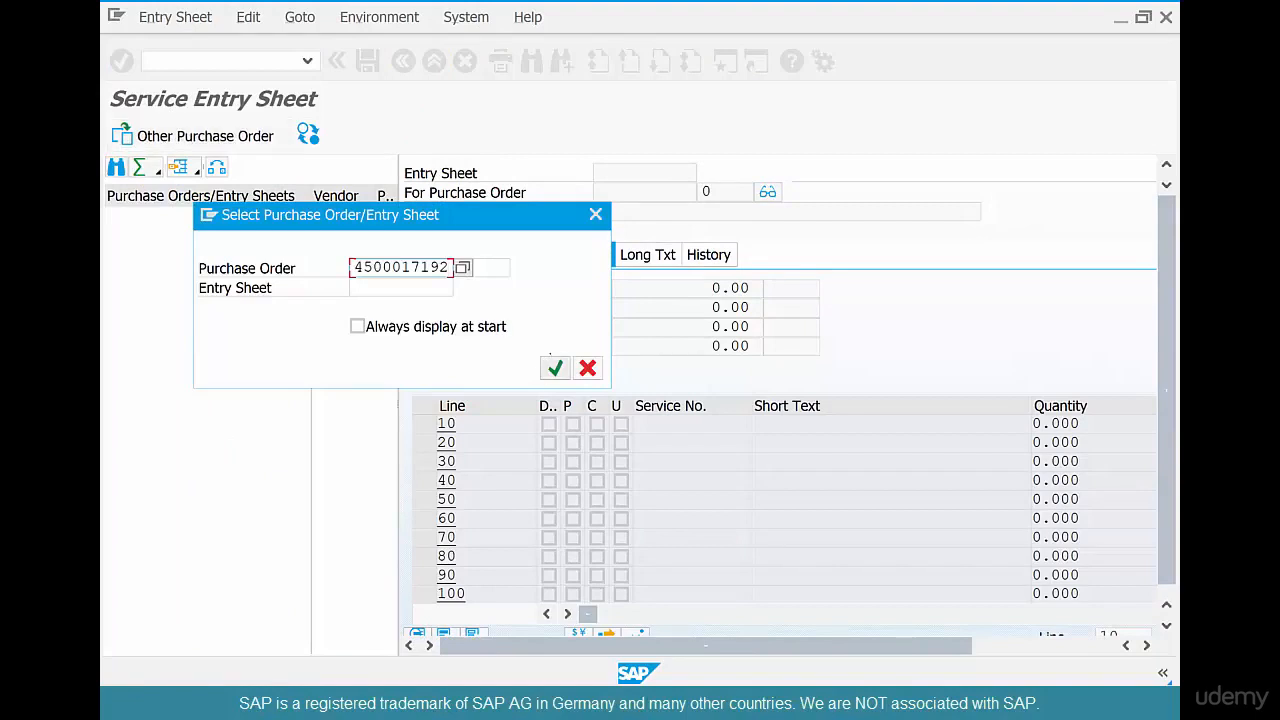
click(555, 368)
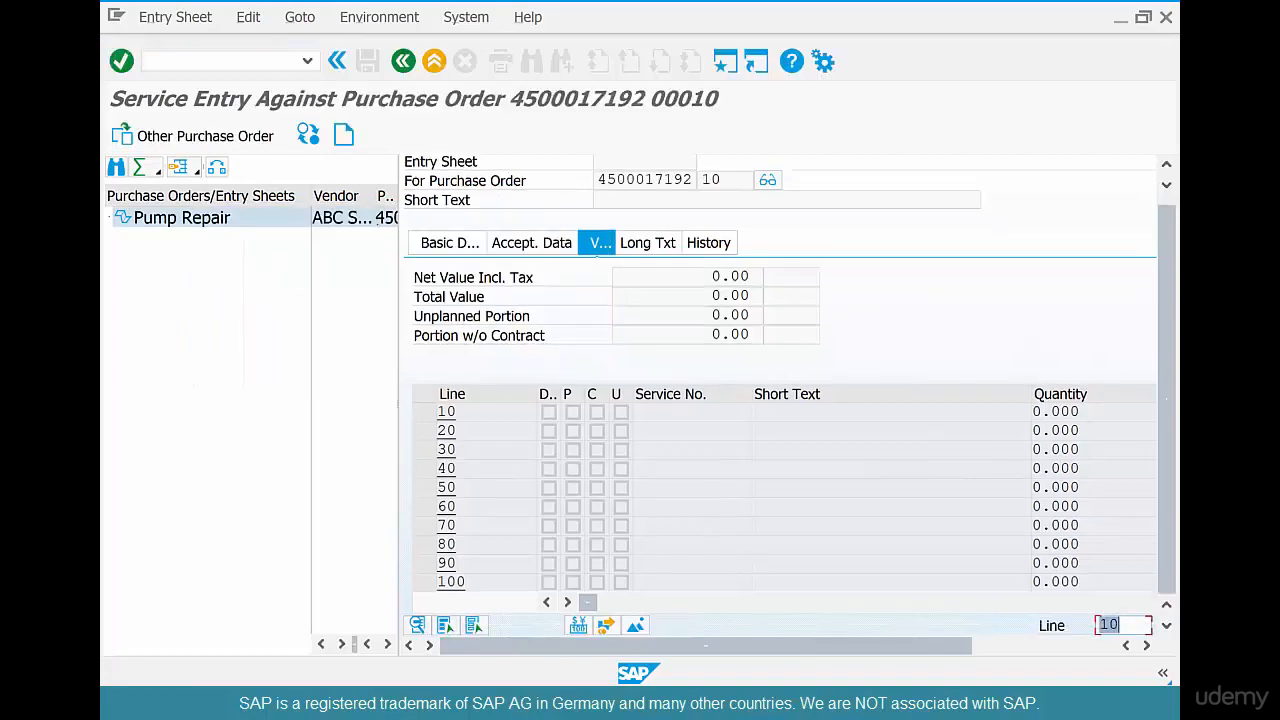
Create a new entry sheet for the purchase order with the short text Pump Repair.
click(343, 135)
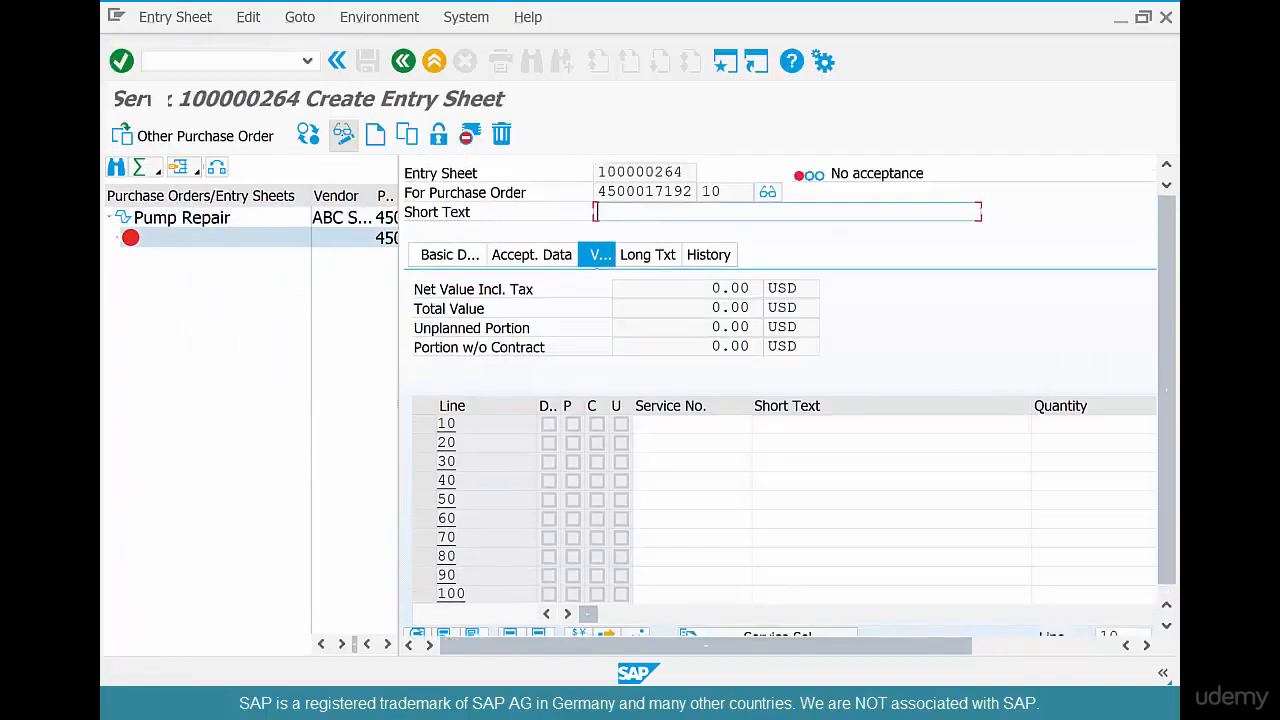
text(P)
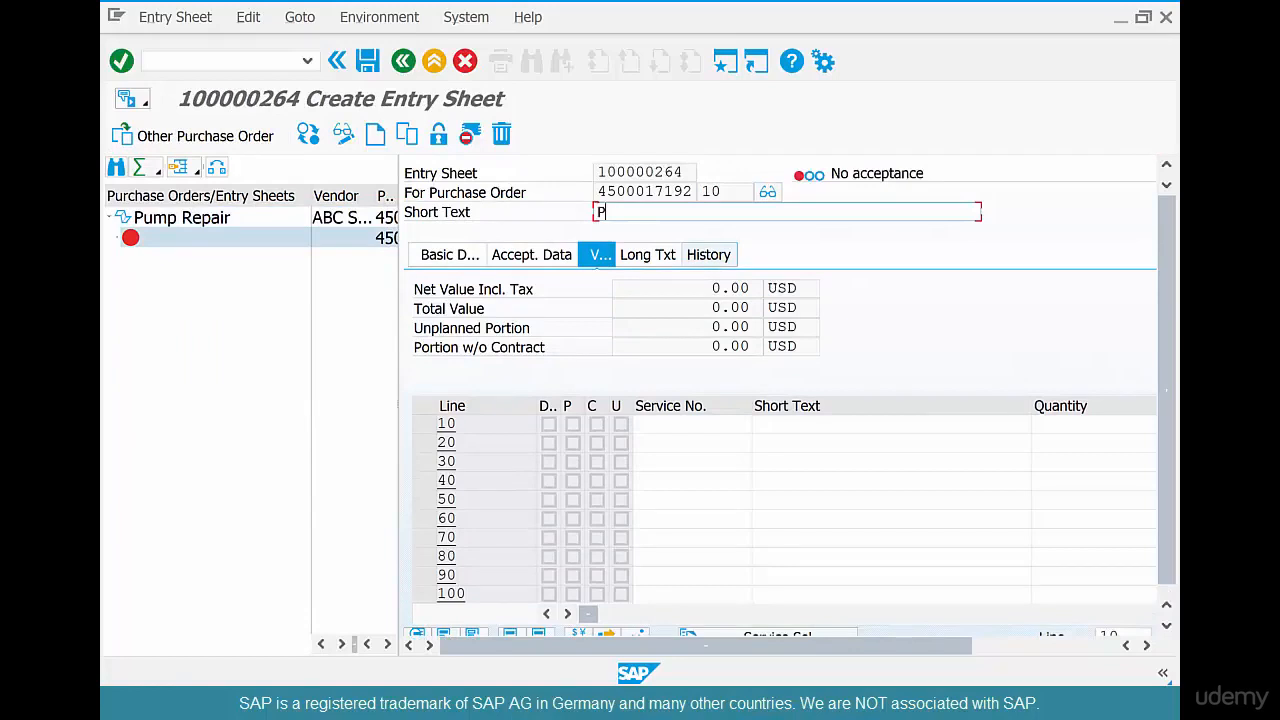
key(Down)
key(Return)
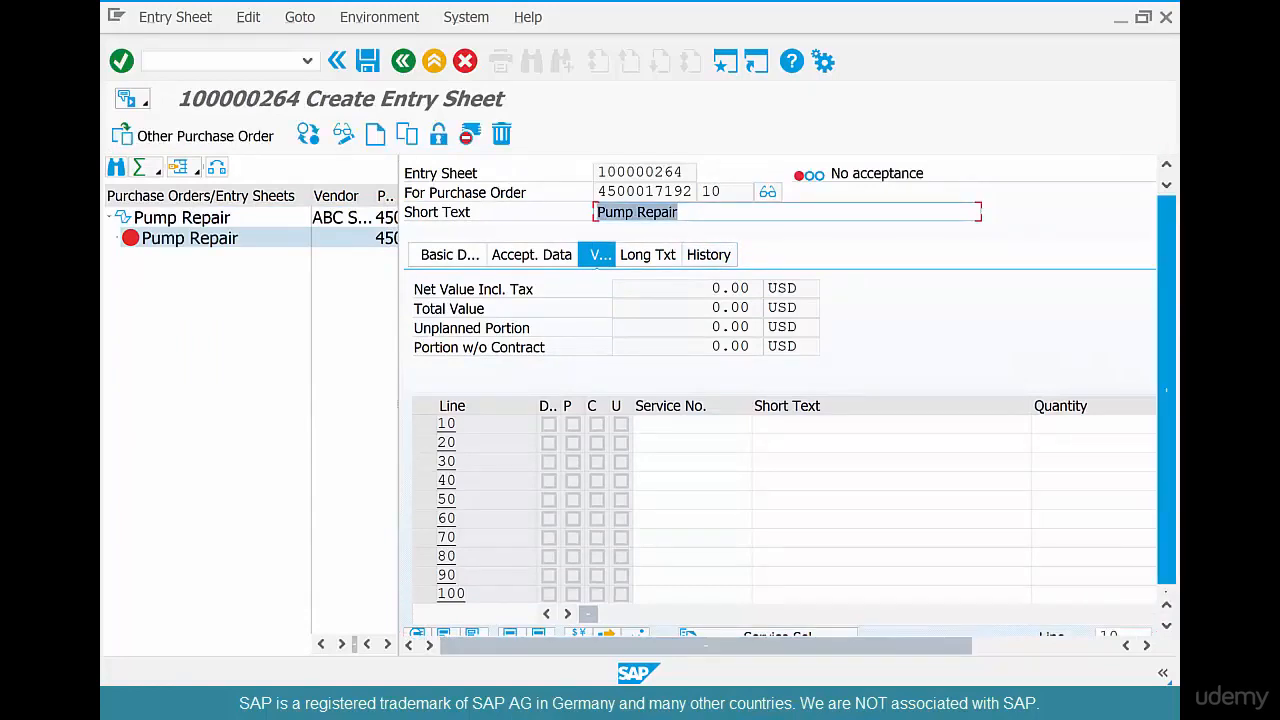
Adopt the planned service ELECSERV-01 from the purchase order into the entry sheet through service selection.
scroll(1166, 390, down, 1)
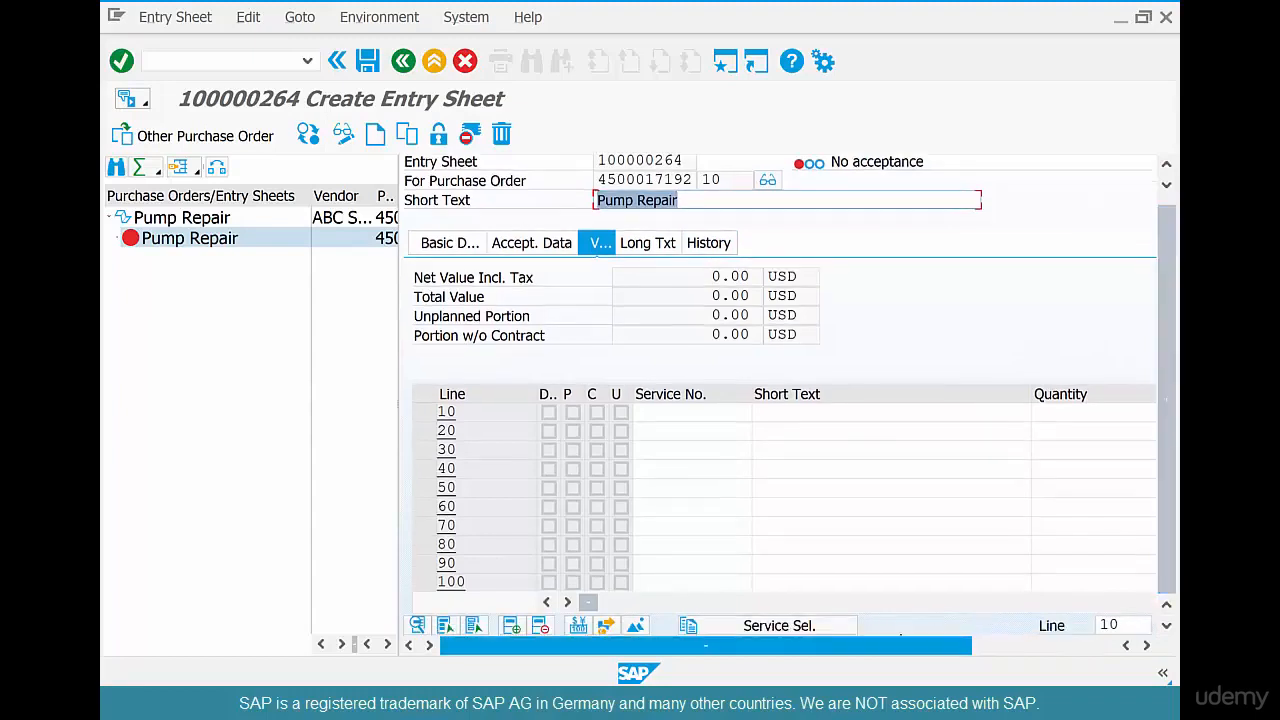
click(820, 622)
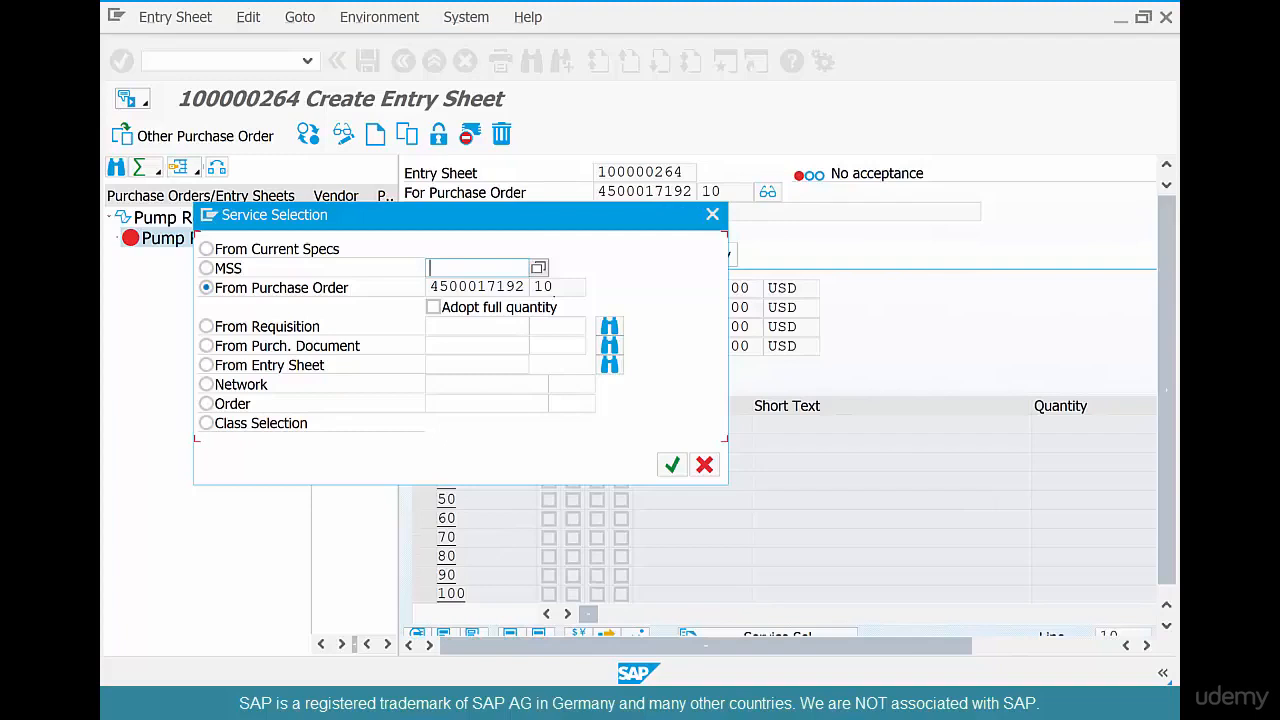
click(672, 464)
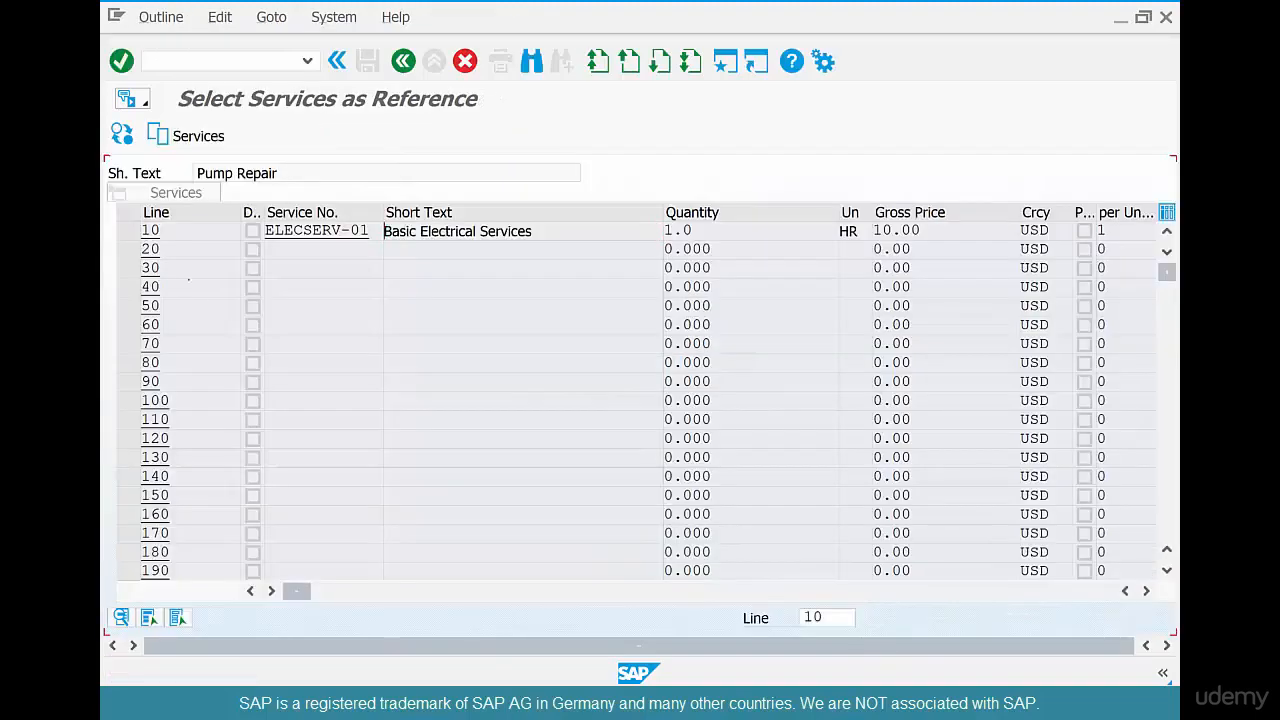
click(128, 230)
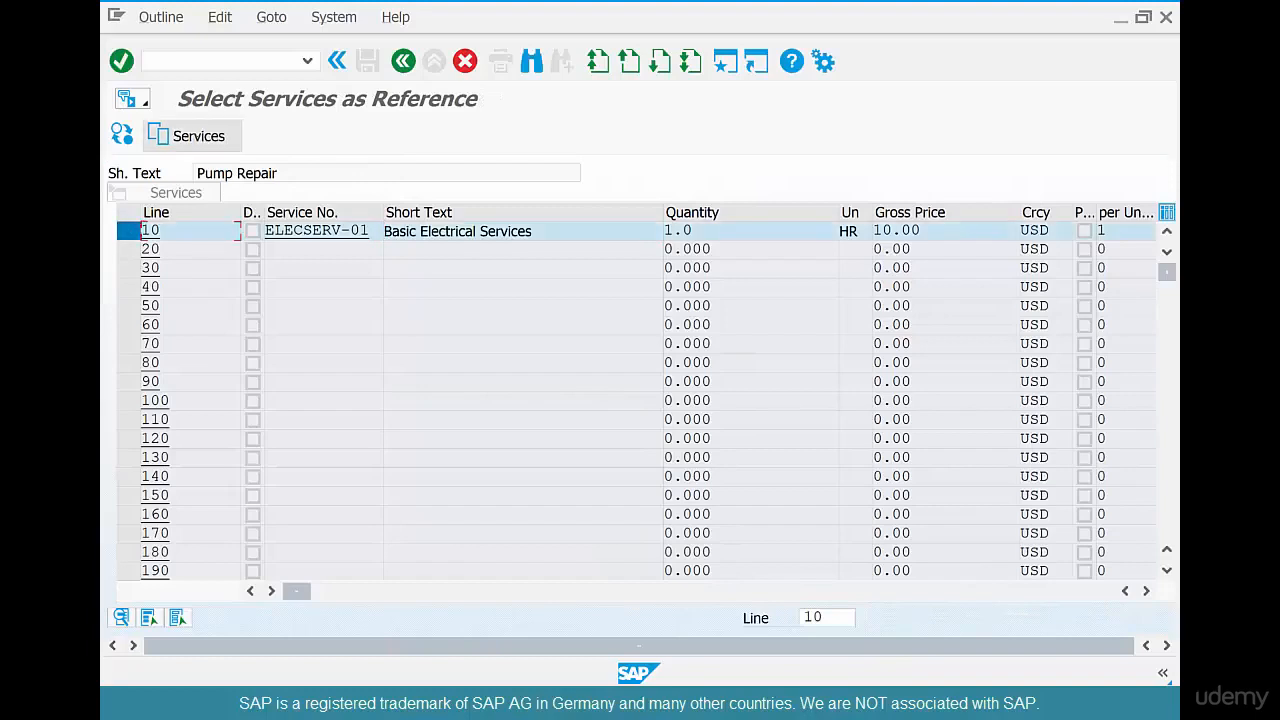
click(192, 136)
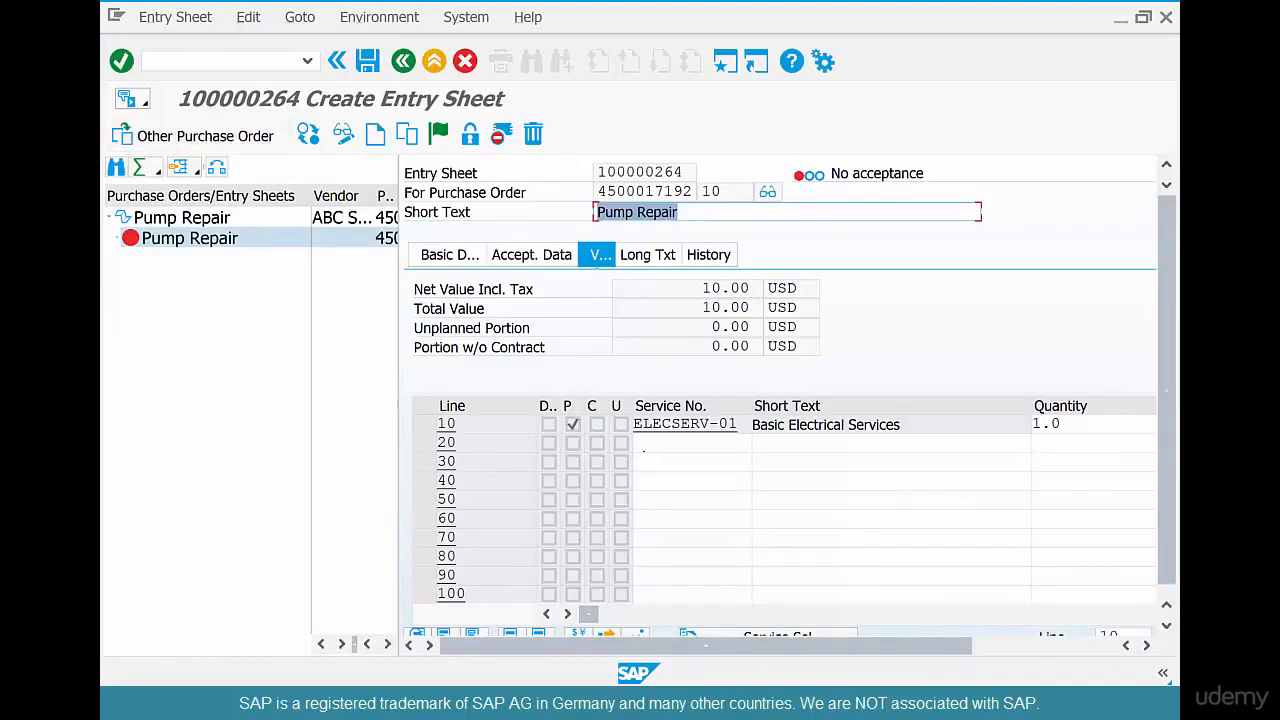
Add the unplanned service elecserv-02 on line 20 with quantity 1 and a gross price of 20.
click(646, 443)
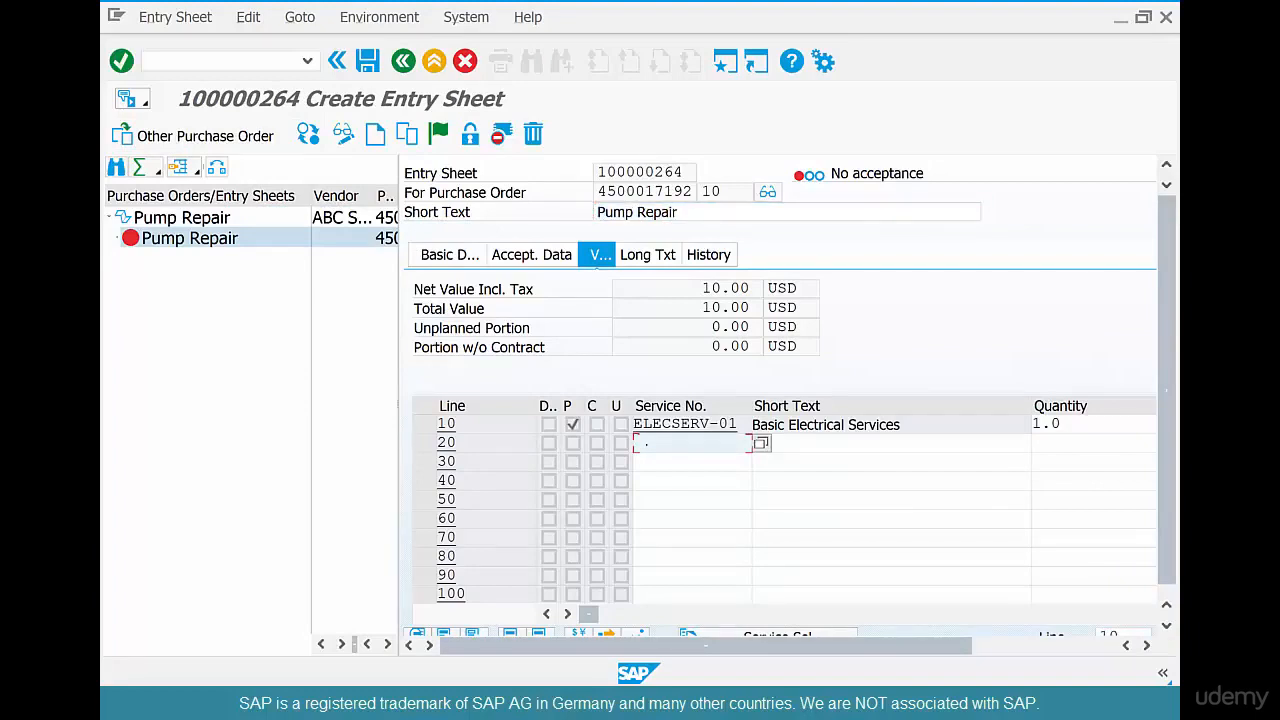
text(e)
key(Down)
key(Return)
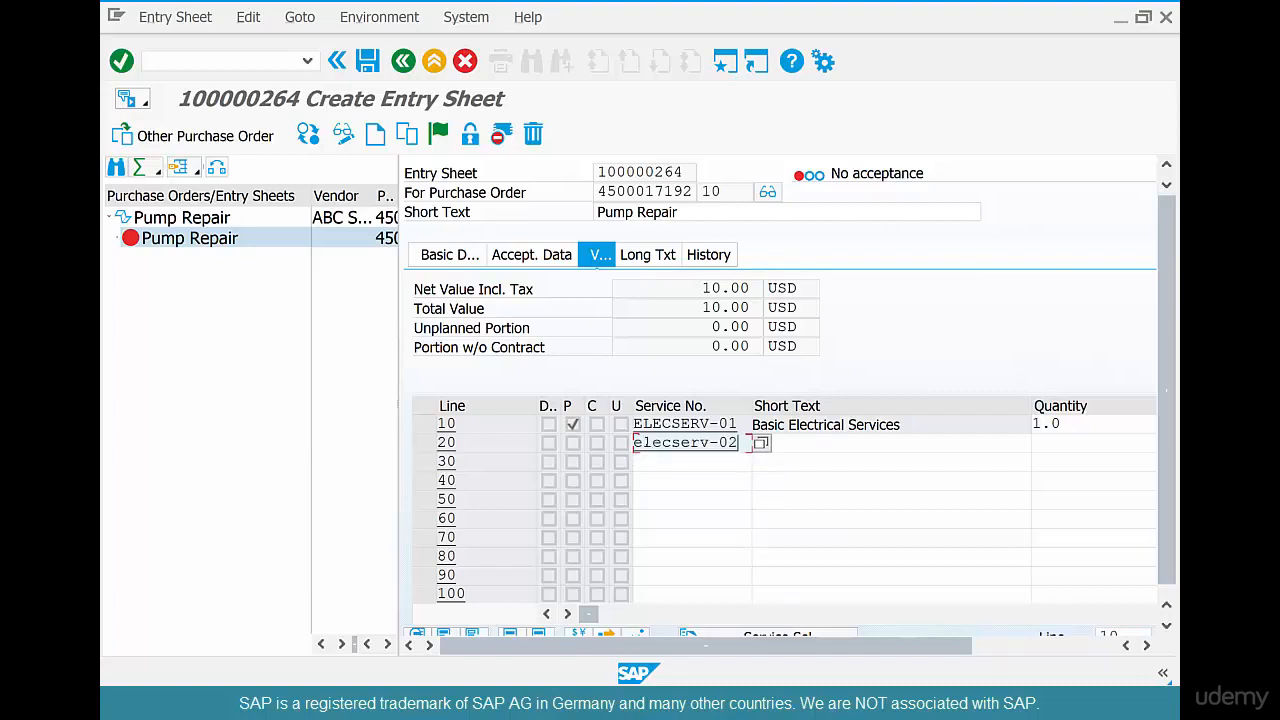
key(Tab)
key(Tab)
text(1)
key(Return)
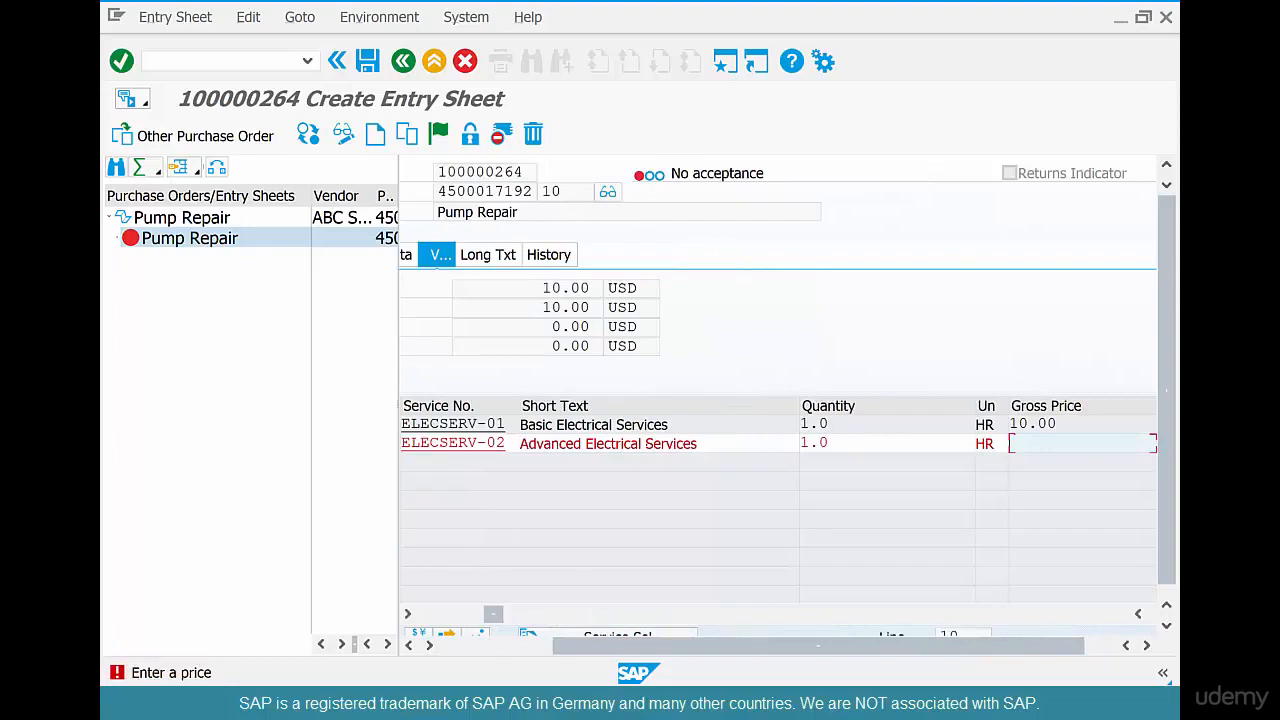
text(20)
key(Return)
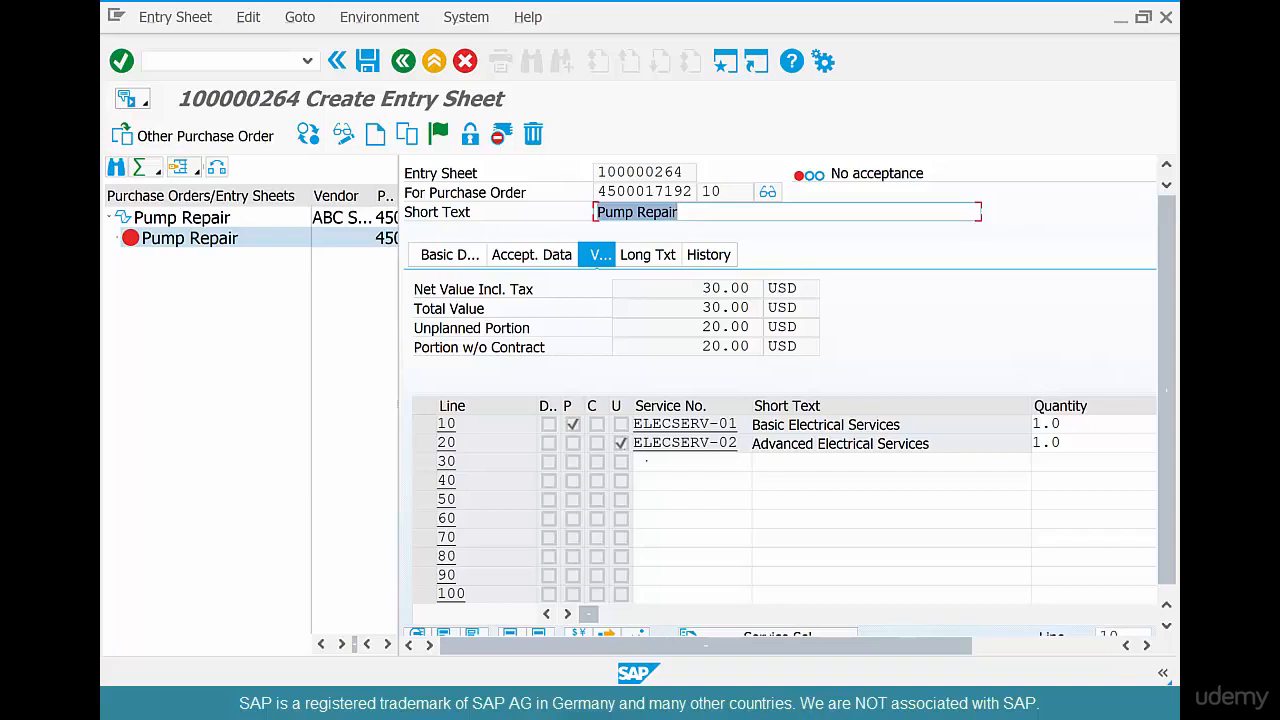
Add the unplanned service labor-01 on line 30 with quantity 1 and gross price 10, and save the entry sheet.
click(646, 461)
text(la)
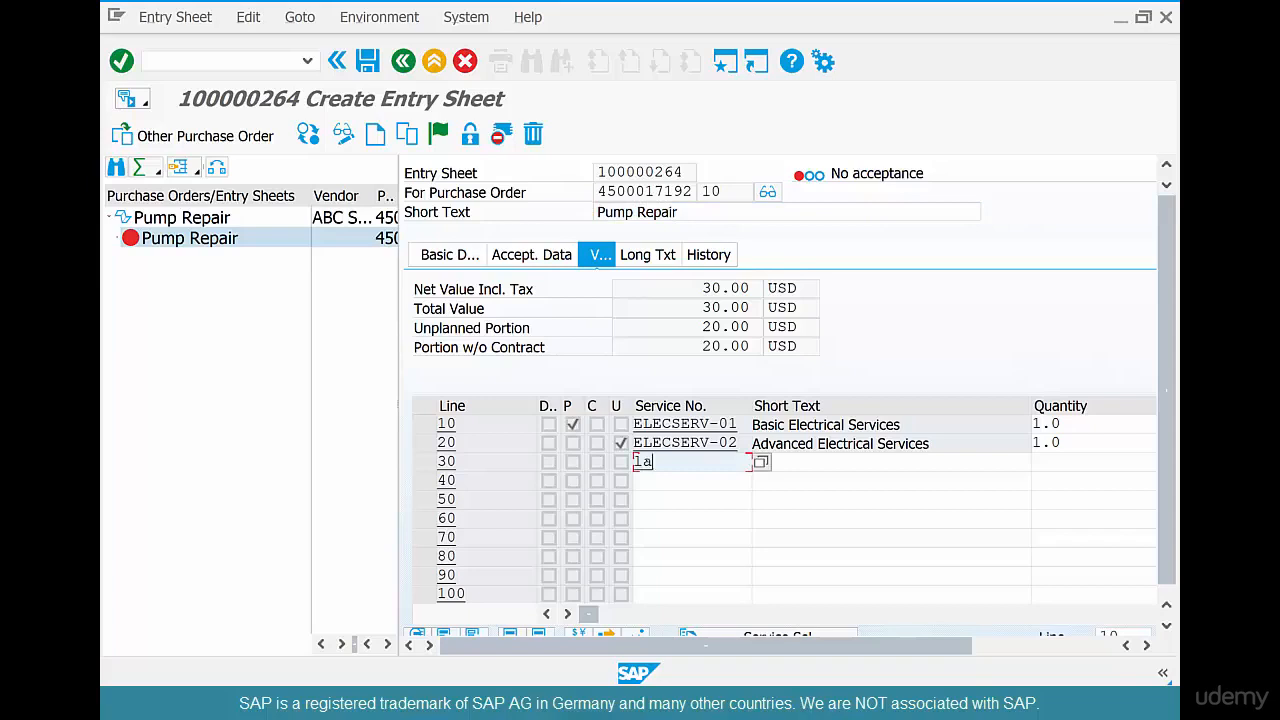
text(bor-01)
key(Tab)
key(Tab)
text(1)
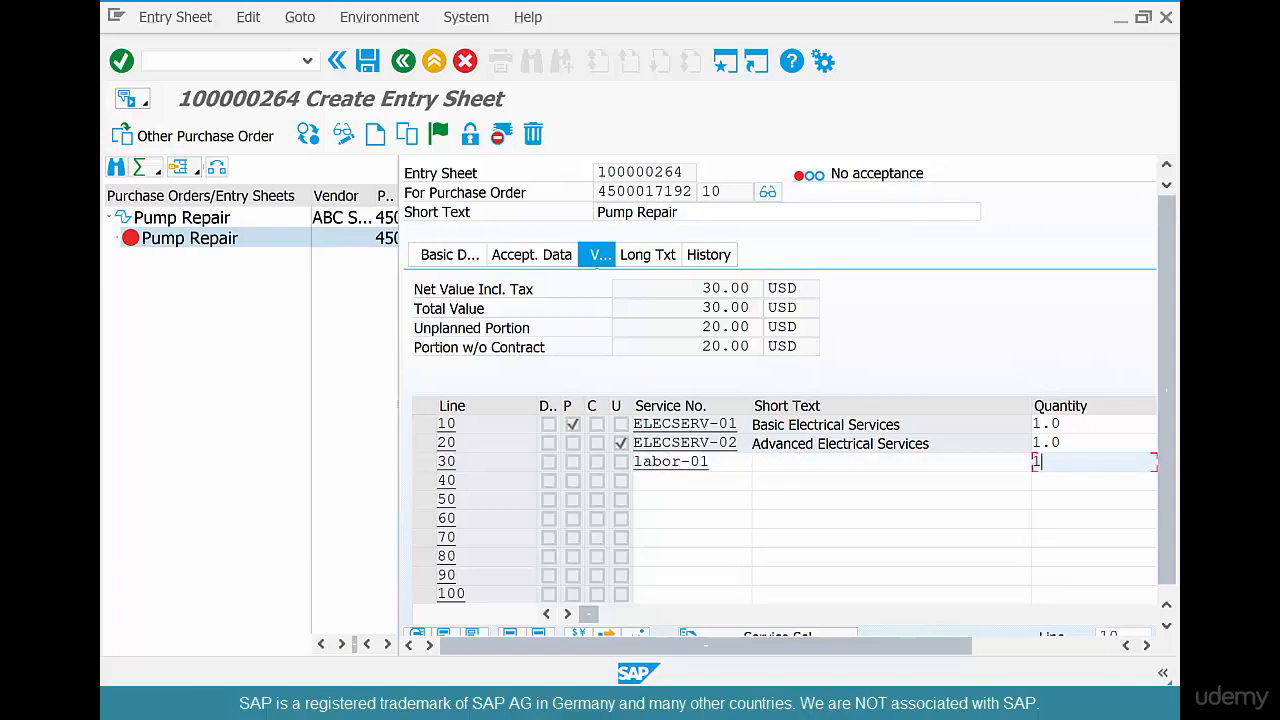
key(Return)
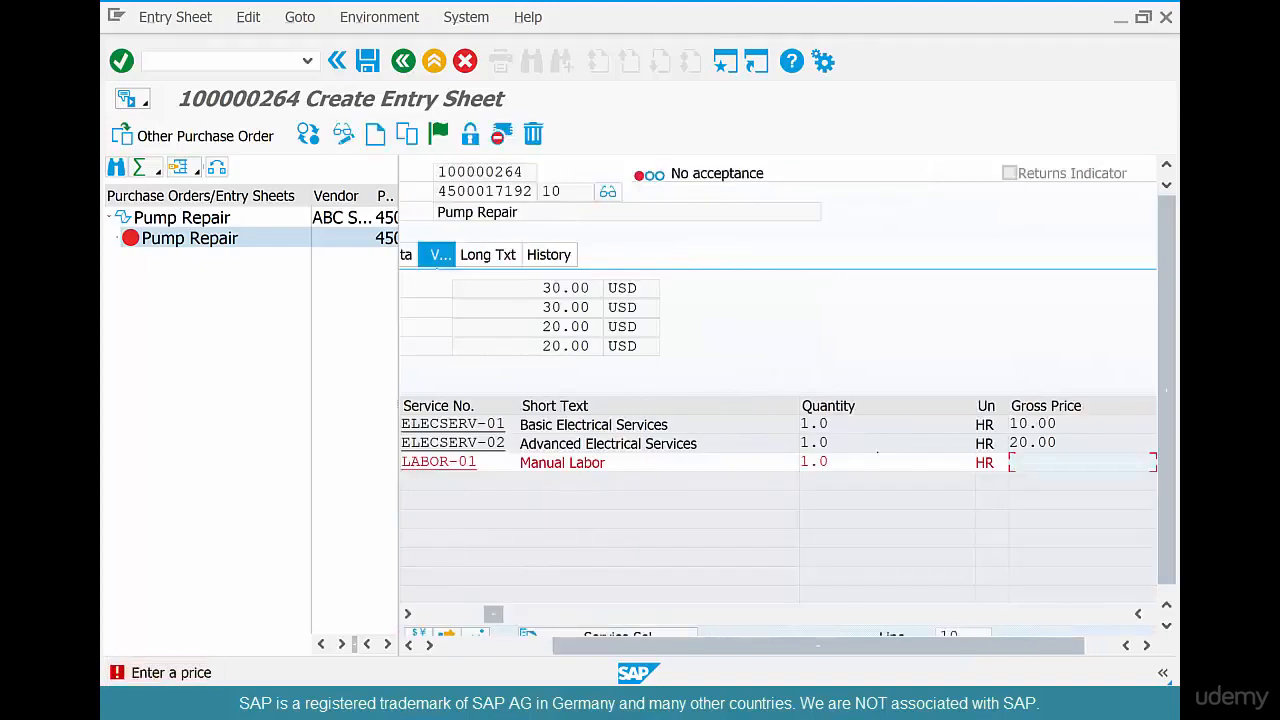
text(10)
key(Return)
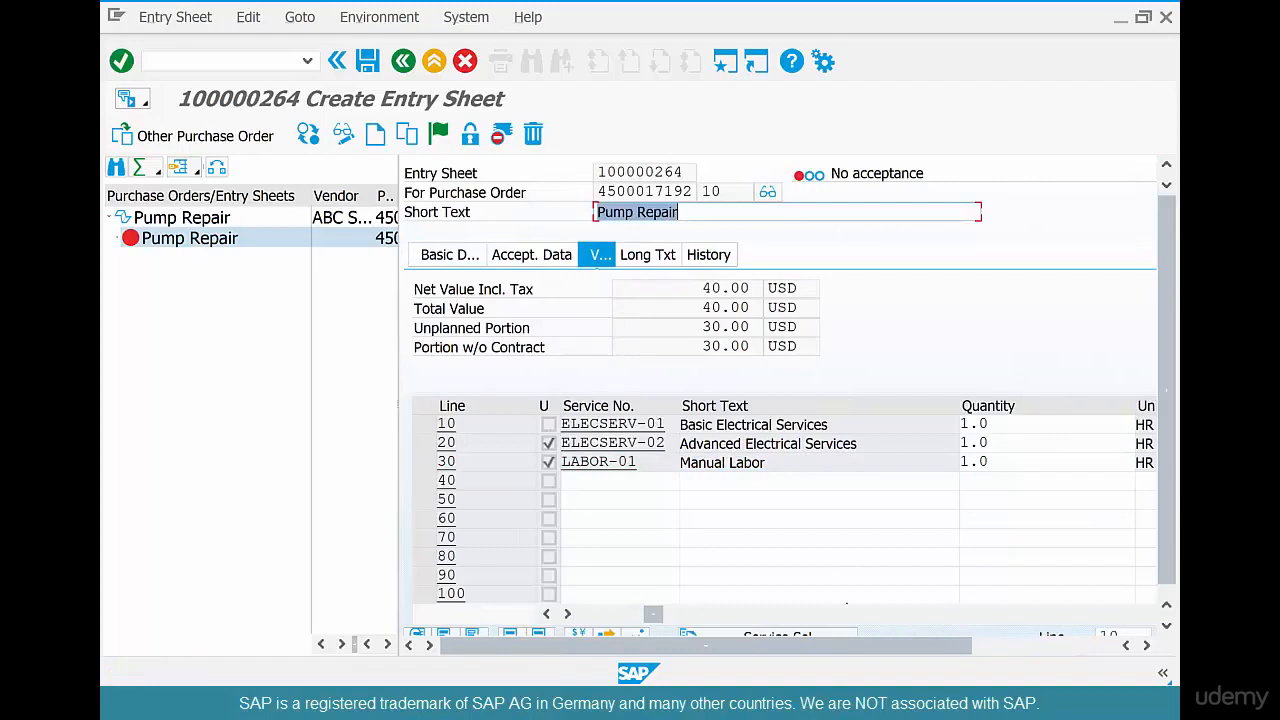
drag(653, 613, 588, 614)
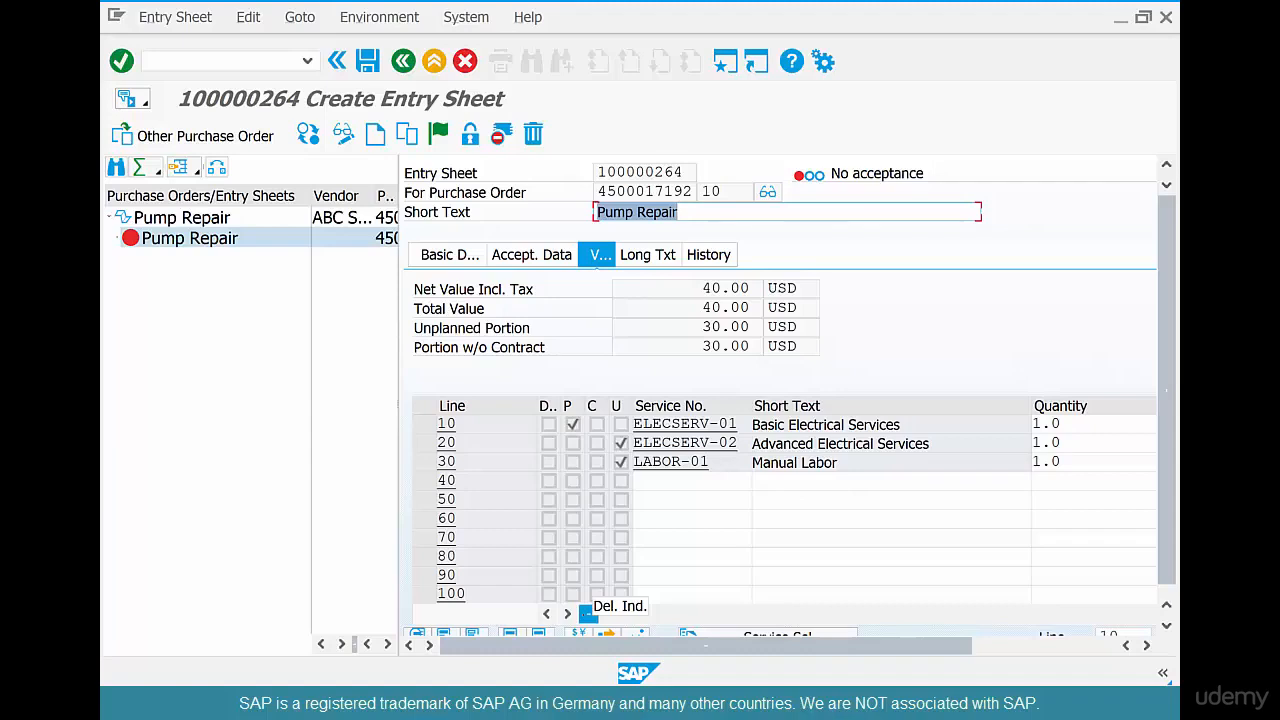
key(ctrl+s)
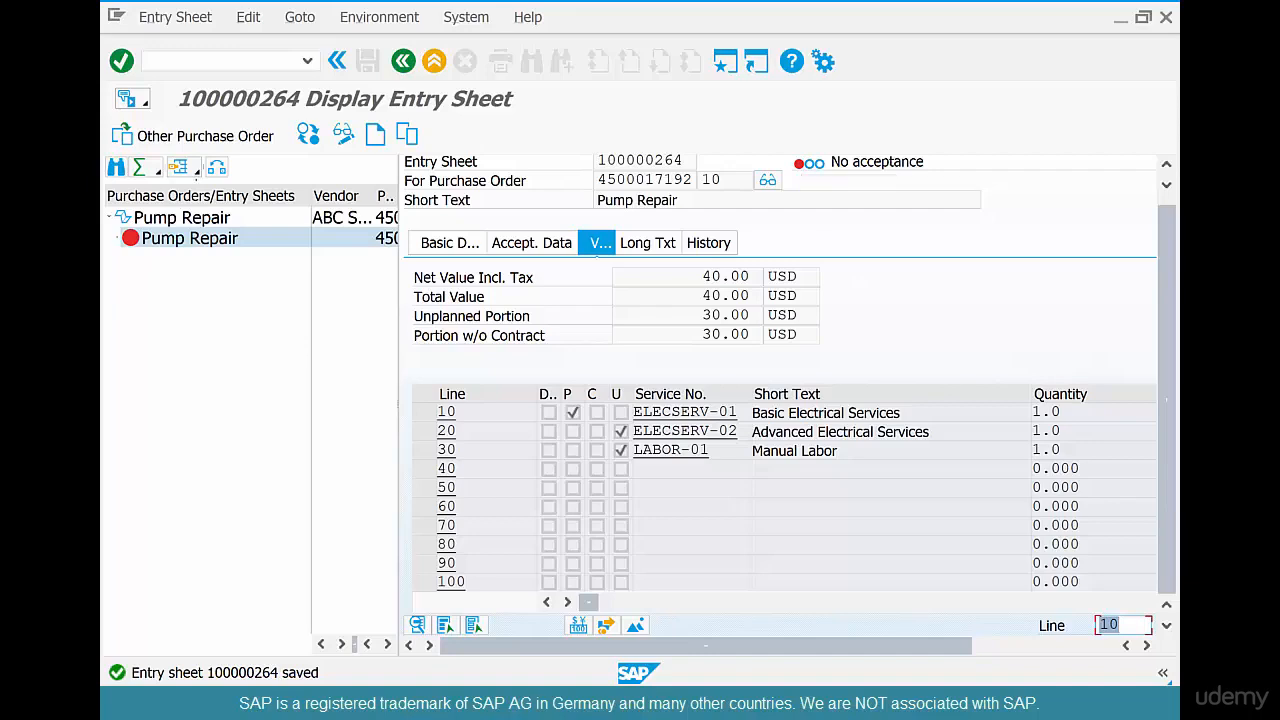
Switch the saved Pump Repair entry sheet to change mode, accept its services and save the acceptance.
click(208, 216)
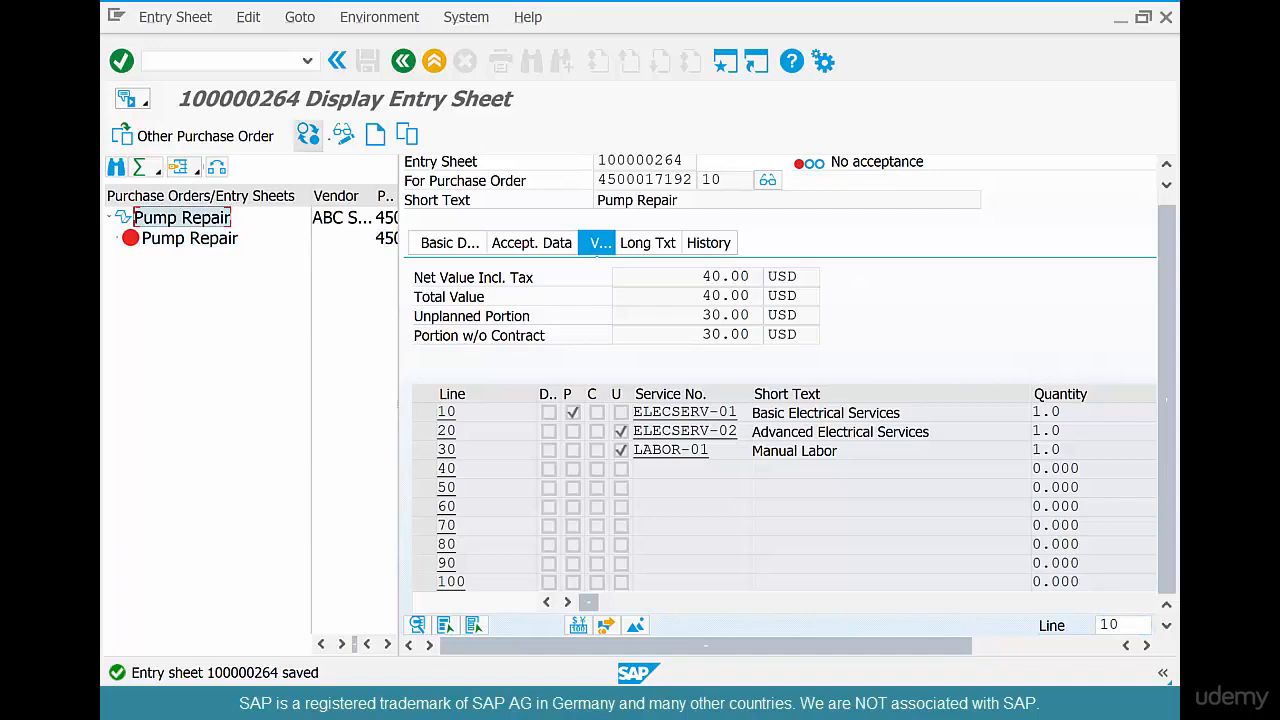
click(343, 133)
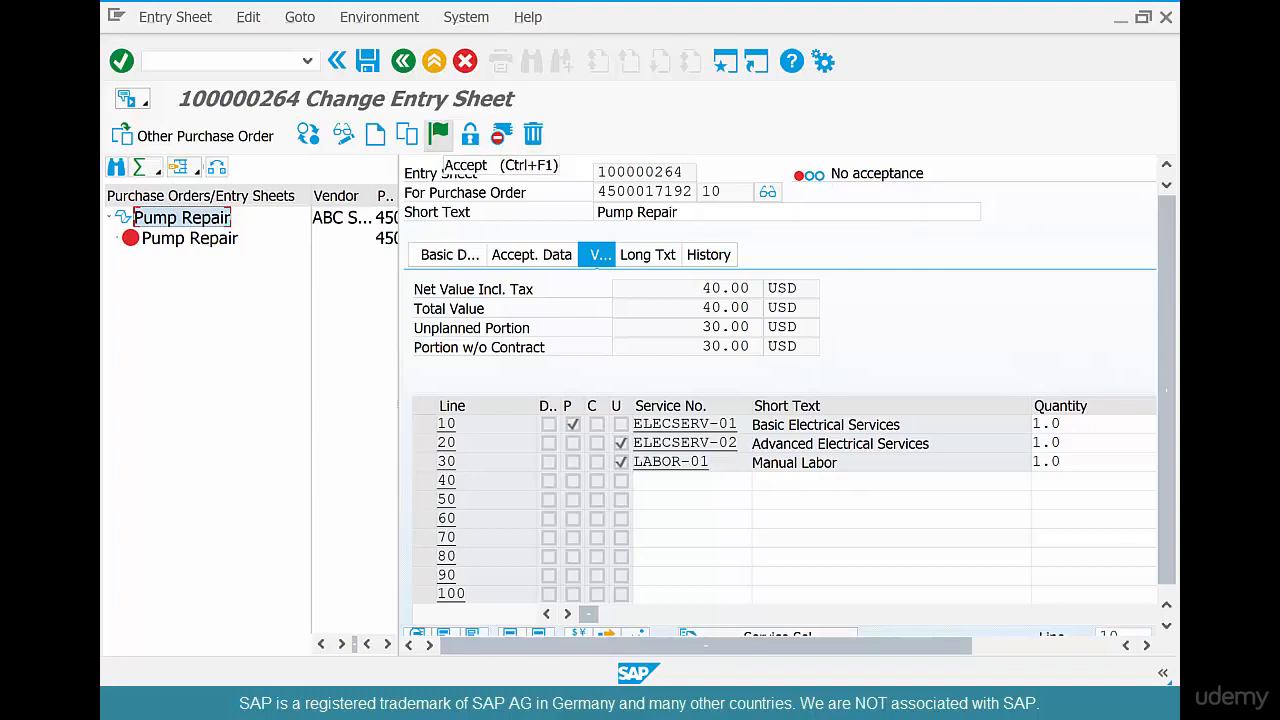
click(438, 133)
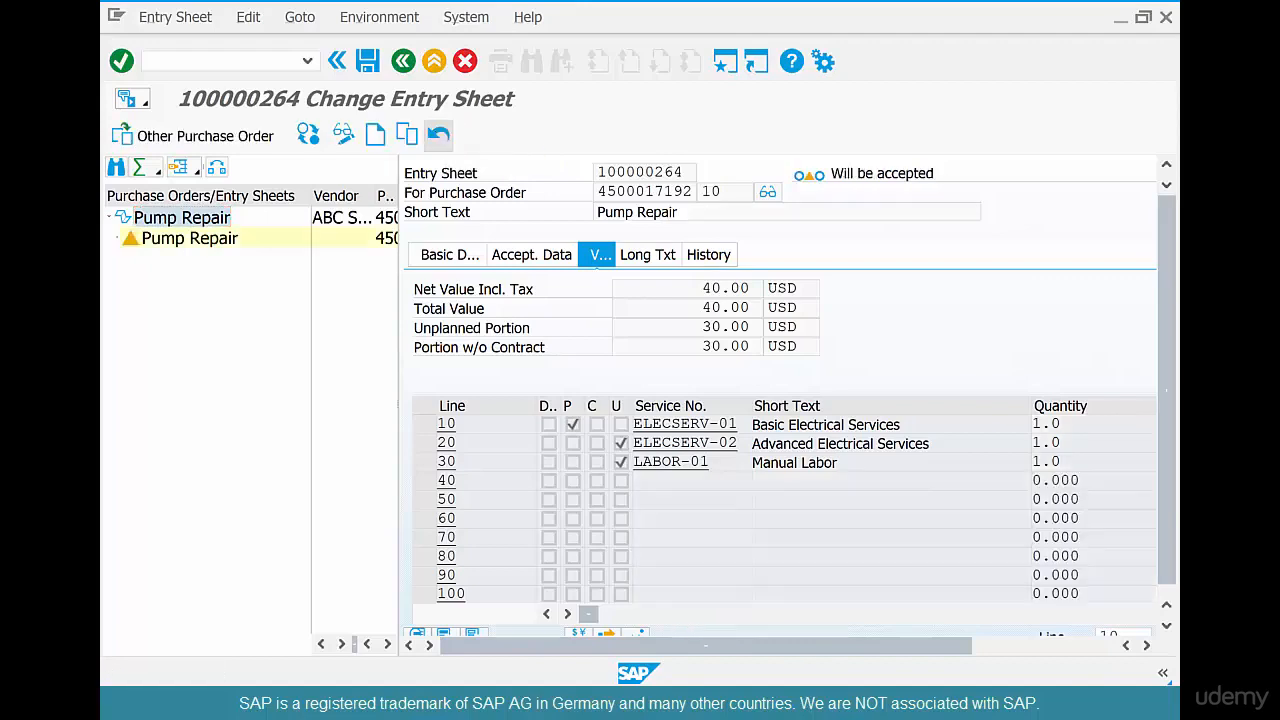
click(368, 61)
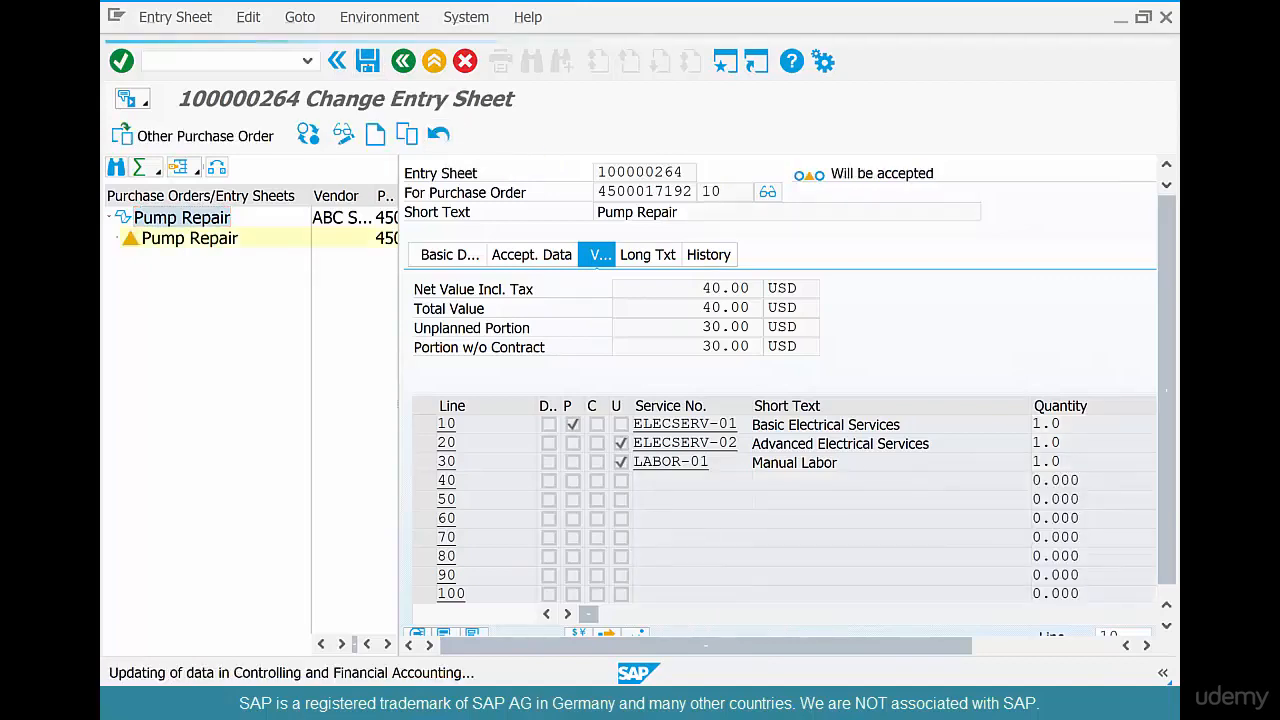